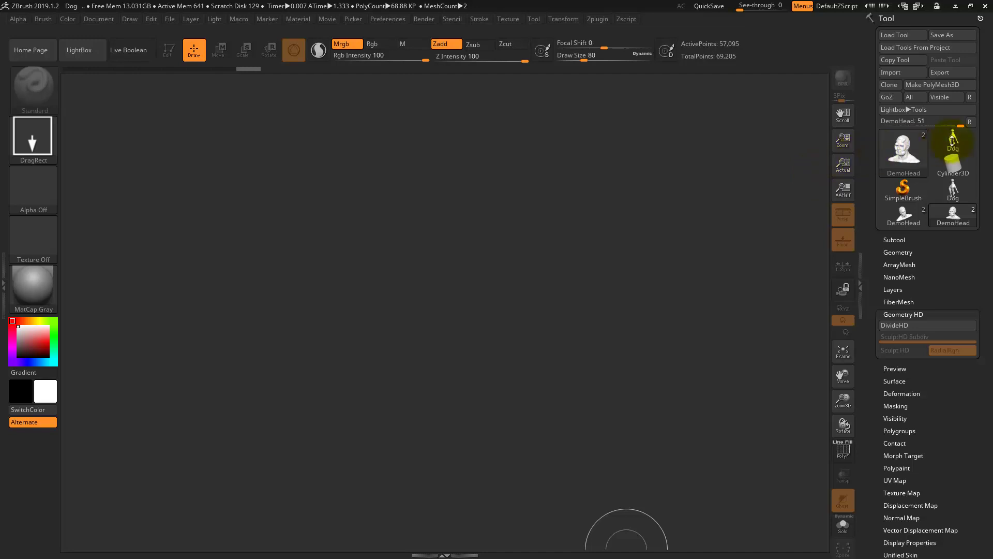
Expand the tool thumbnail into the full picker showing PolyMesh3D and other 3D meshes
click(970, 122)
mouse_move(903, 190)
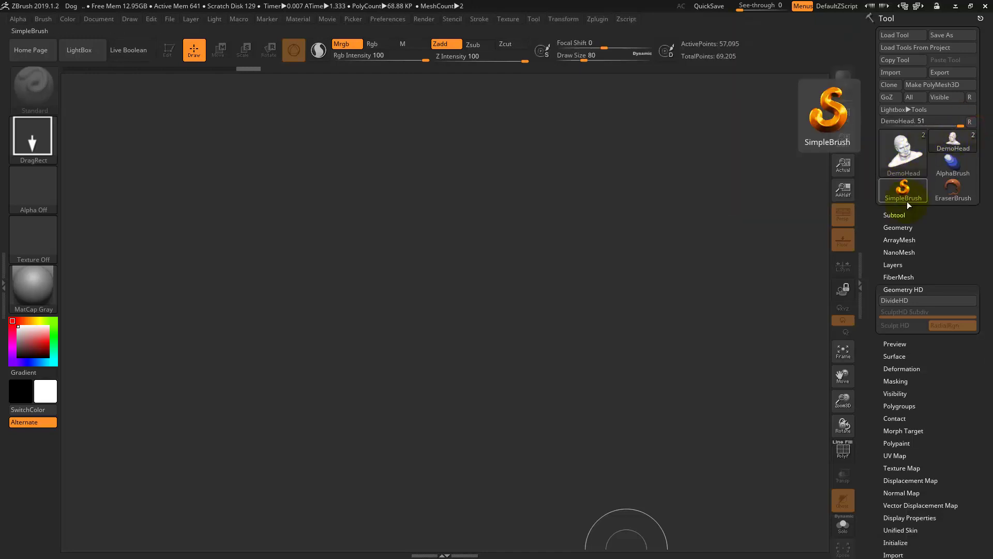
click(905, 153)
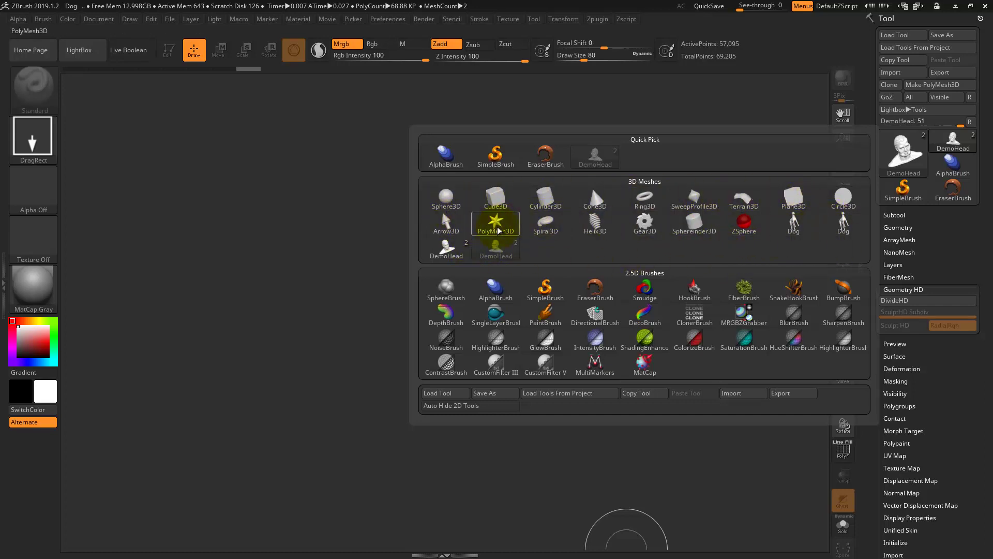
mouse_move(495, 224)
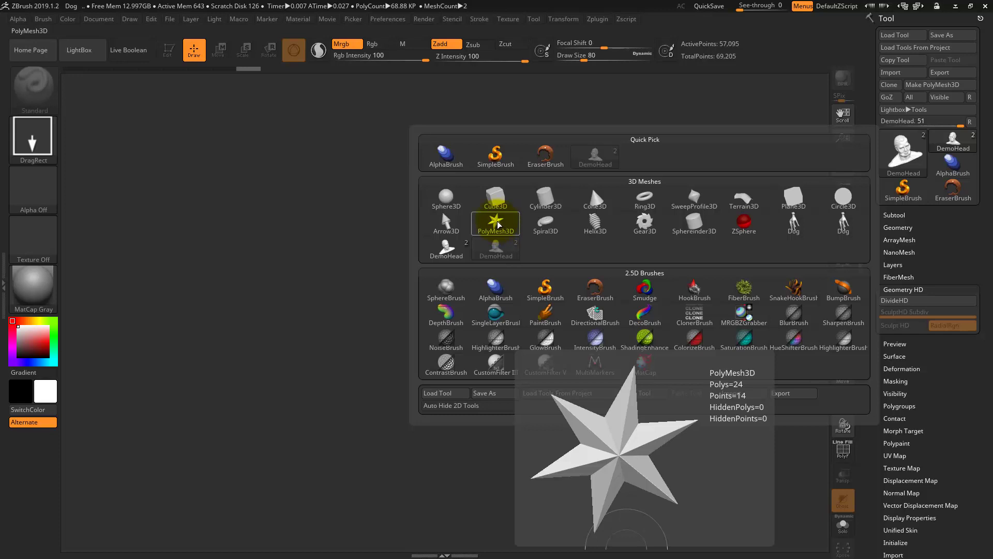
Draw the PolyMesh3D star onto the canvas and put it in Edit mode with the floor grid
click(498, 226)
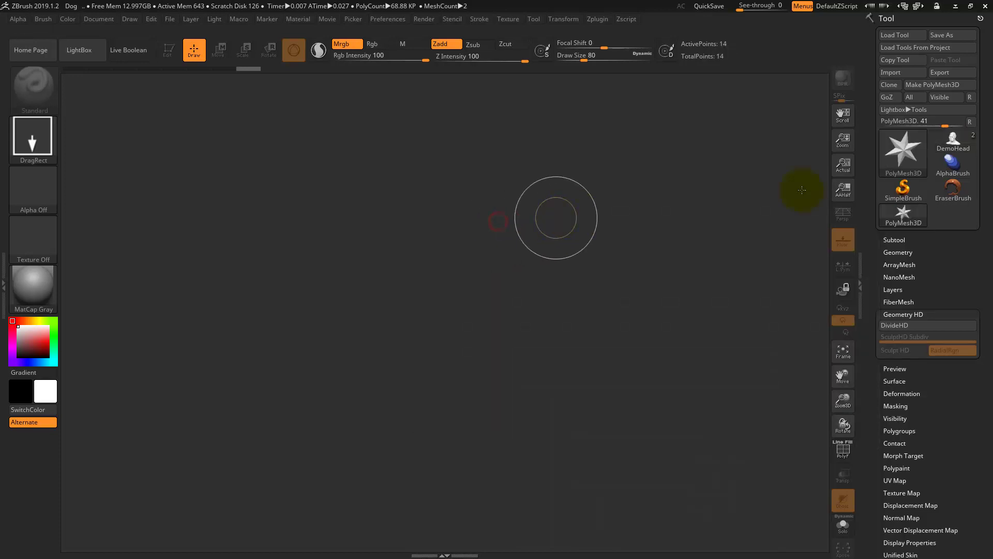
drag(425, 290, 603, 289)
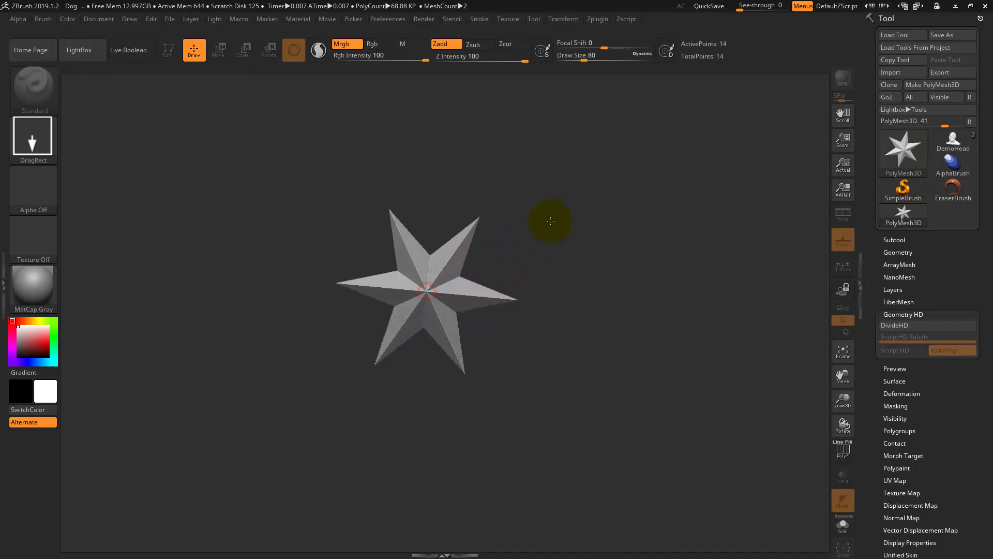
key(t)
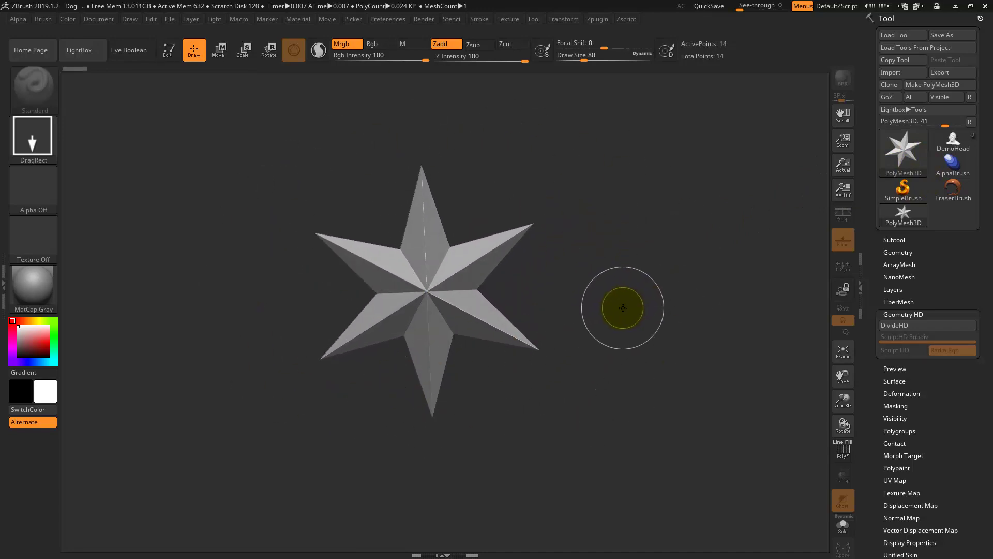
key(t)
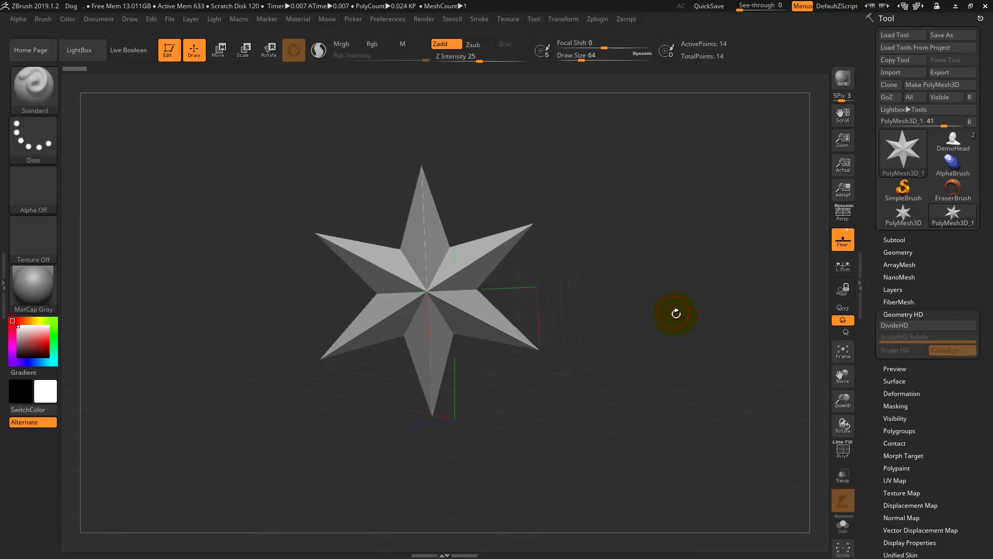
Enable Xyz rotation and orbit the star freely, ending on a front view
drag(677, 313, 833, 322)
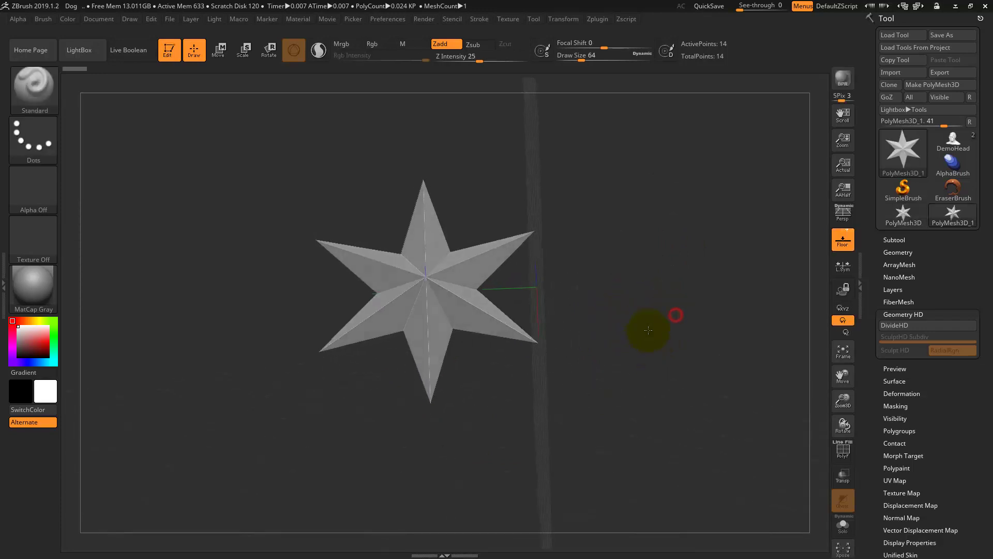
click(843, 307)
mouse_move(492, 146)
mouse_down()
mouse_move(632, 162)
mouse_move(636, 277)
mouse_move(617, 264)
mouse_up()
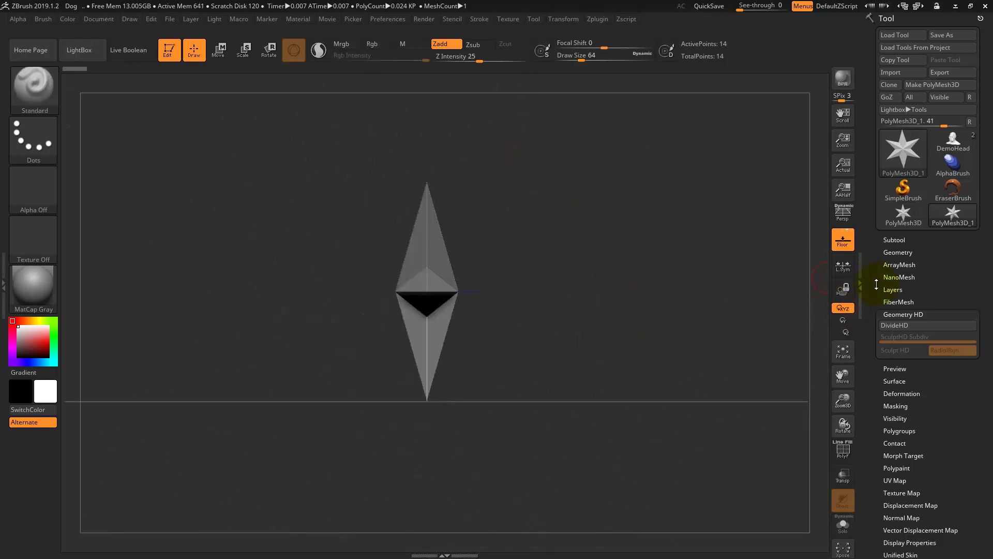
drag(698, 361, 598, 359)
Restrict rotation to the Y axis and turn the star to a slight angle
click(843, 321)
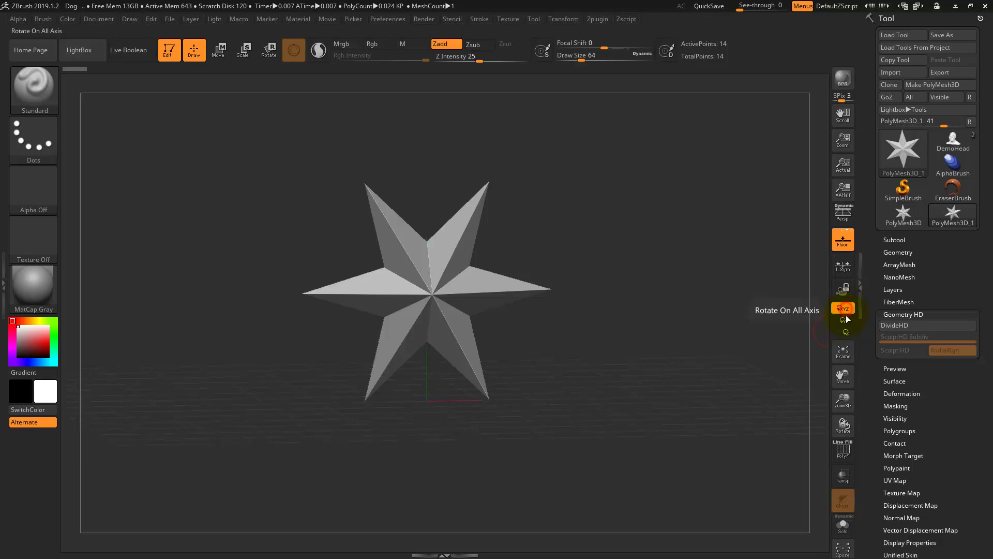
mouse_move(580, 304)
mouse_down()
mouse_move(600, 294)
mouse_move(645, 302)
mouse_up()
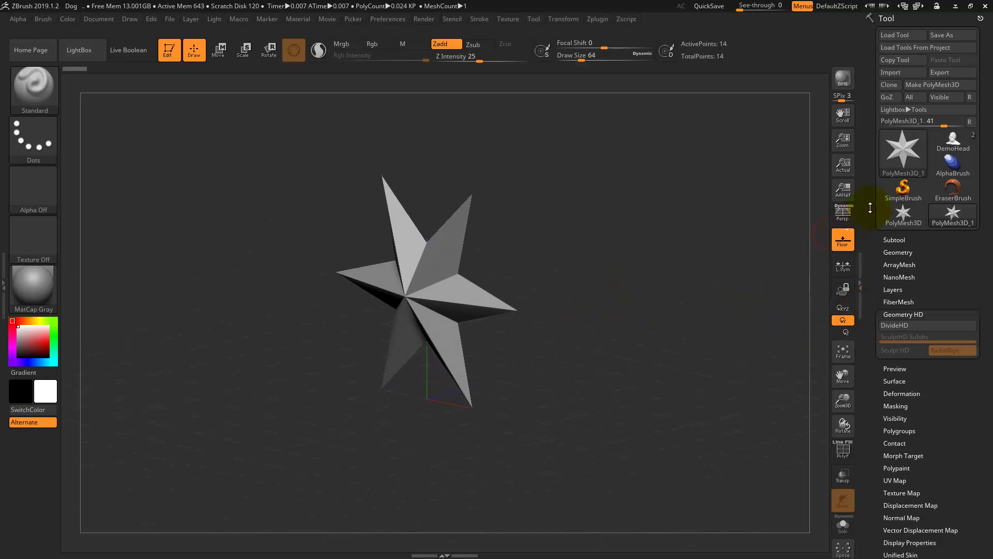
mouse_move(573, 341)
shift+mouse_down()
mouse_move(594, 350)
mouse_move(584, 338)
mouse_move(612, 343)
shift+mouse_up()
drag(525, 404, 609, 347)
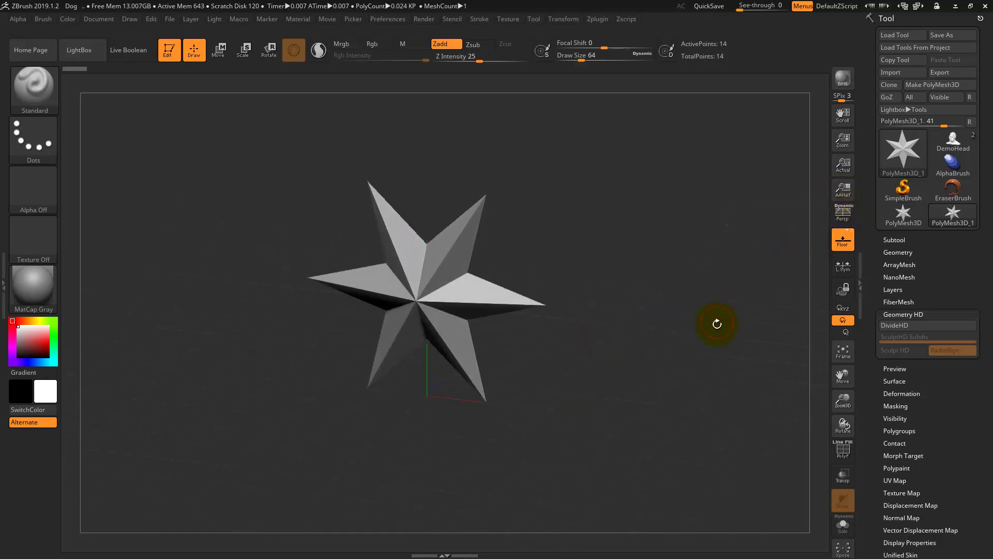
Turn on perspective, frame the star to fill the canvas, then zoom back out
key(p)
key(p)
key(p)
key(p)
key(p)
key(p)
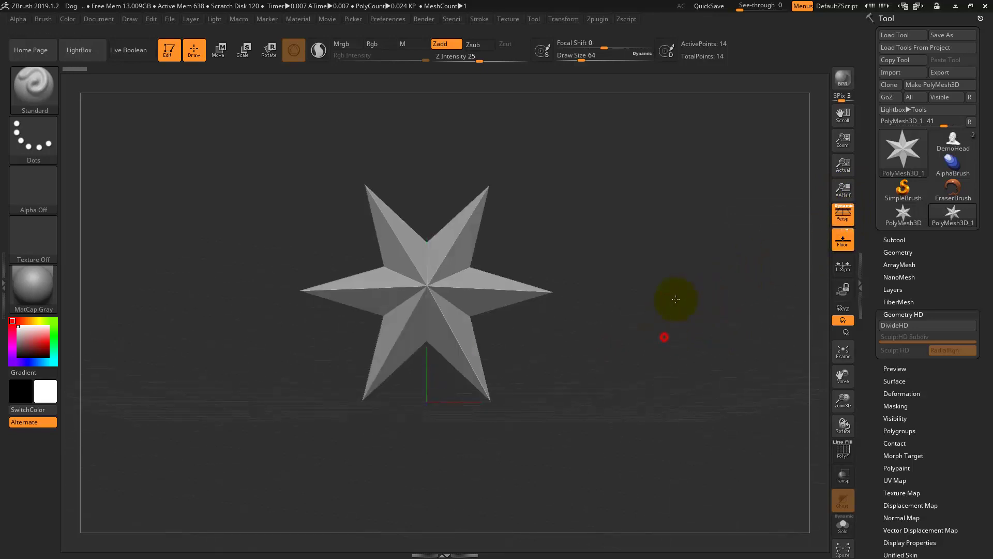
key(p)
drag(657, 330, 681, 305)
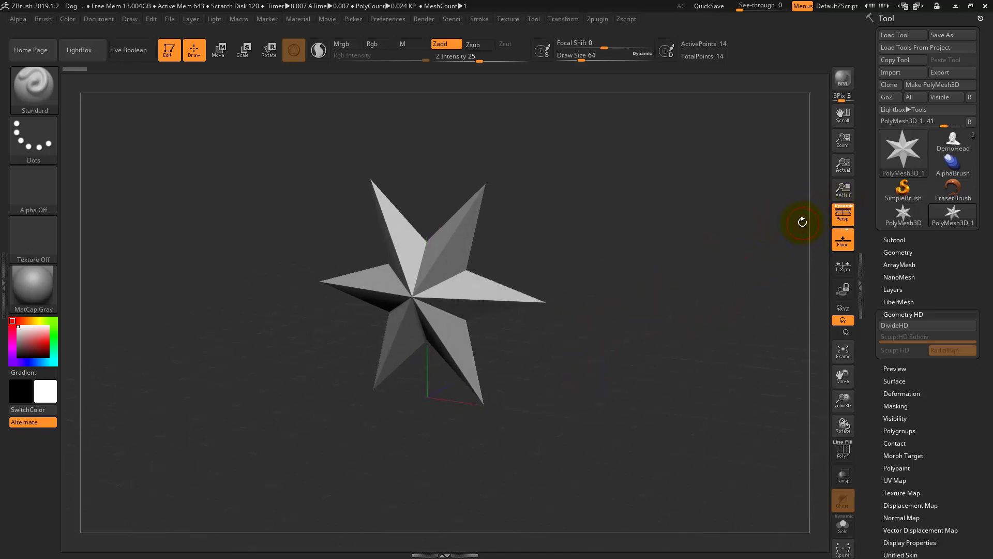
key(shift+f)
key(shift+f)
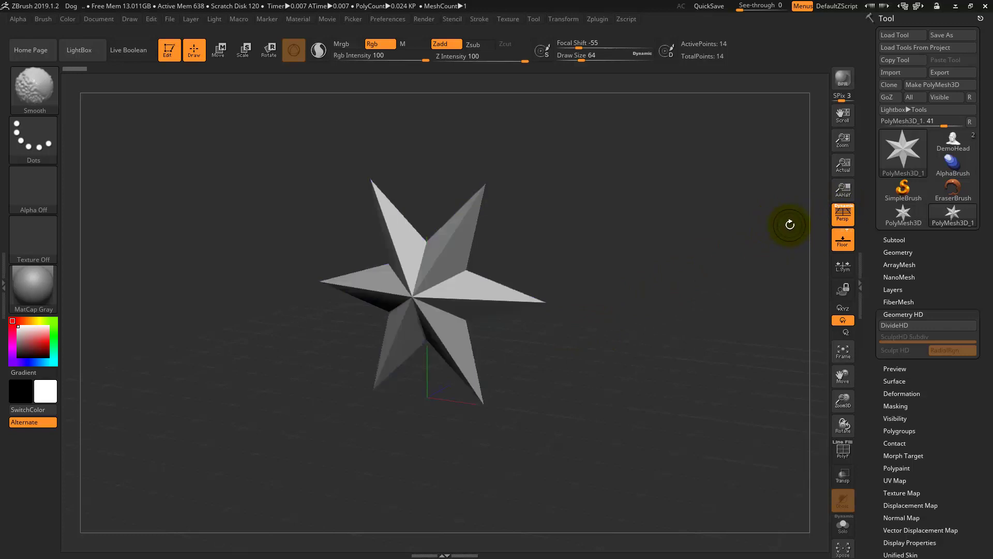
key(f)
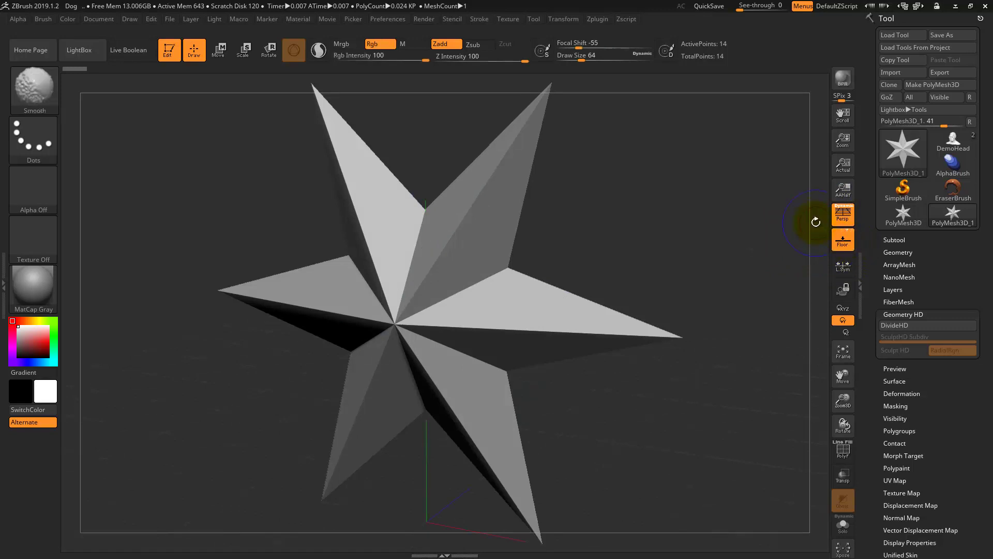
key(shift+p)
key(shift+p)
key(shift+p)
key(shift+p)
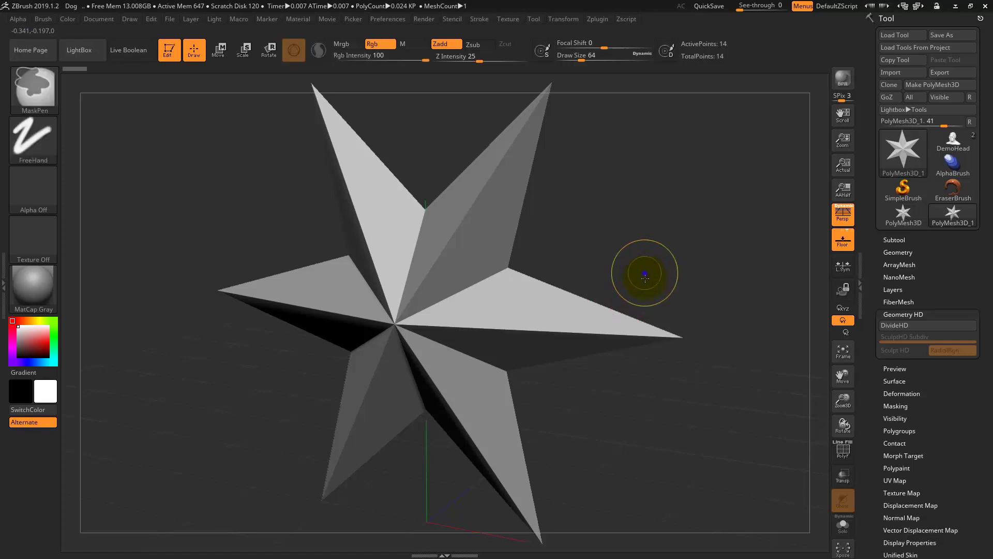
ctrl+right_drag(644, 273, 632, 222)
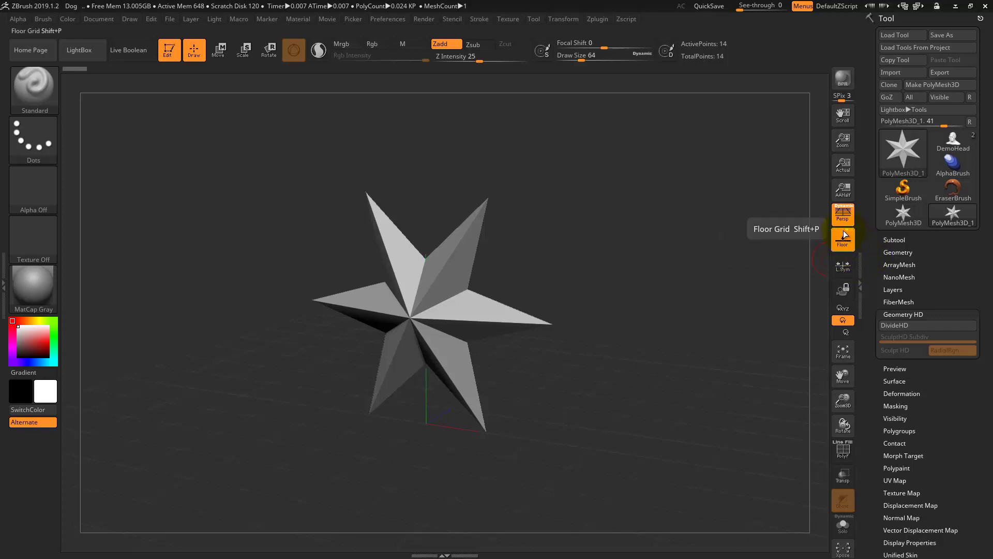
Toggle the floor grid off and back on, then zoom out and orbit the star
click(848, 236)
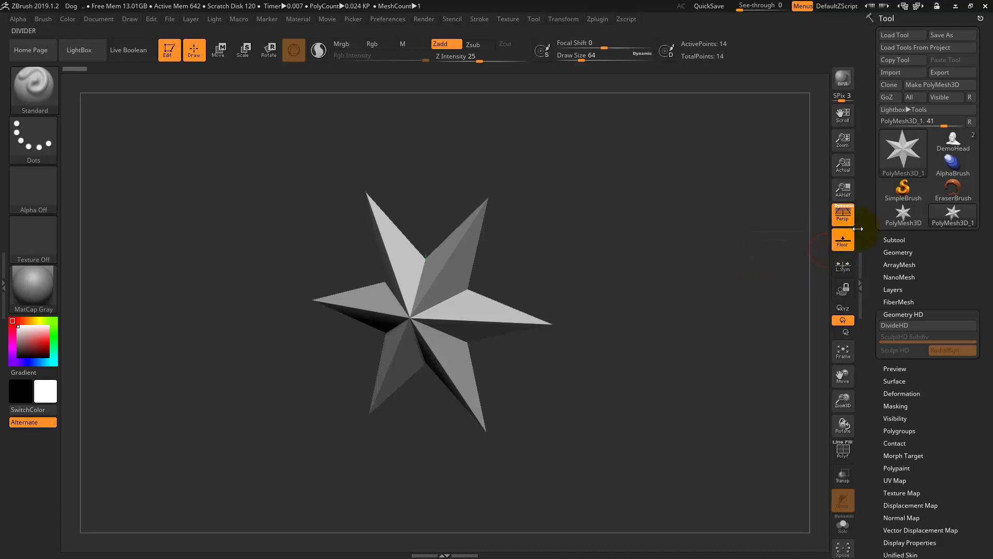
click(846, 245)
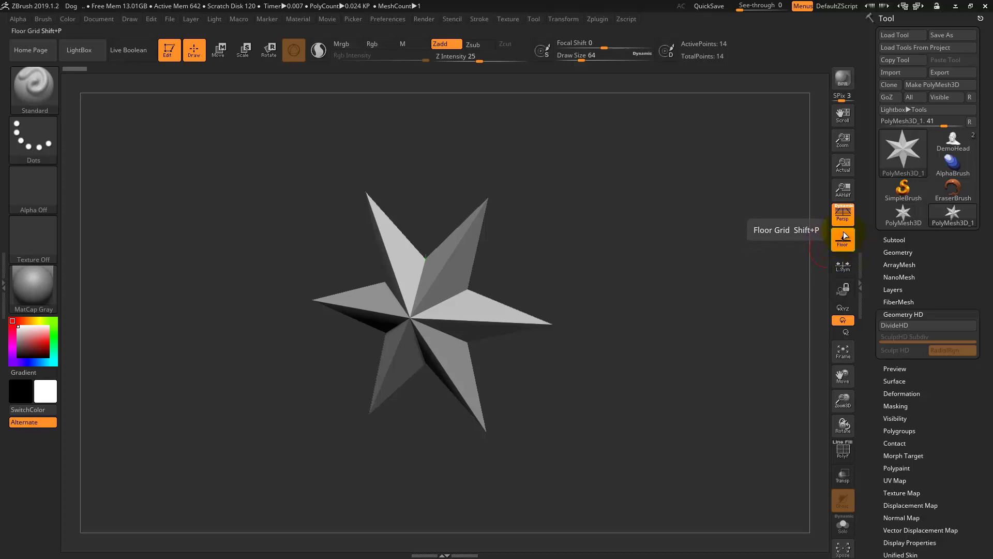
click(842, 239)
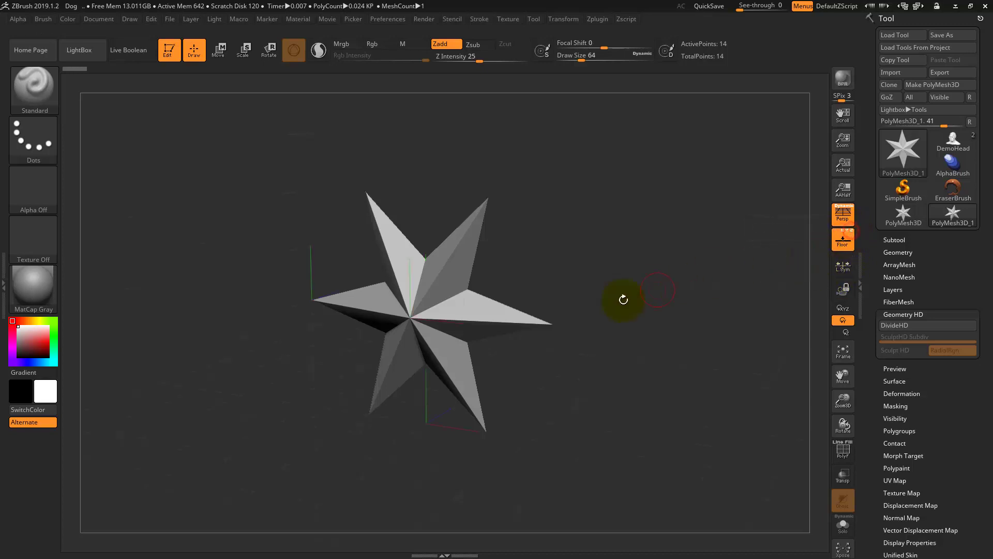
mouse_move(625, 362)
mouse_down()
mouse_move(592, 215)
mouse_move(595, 345)
mouse_move(581, 388)
mouse_move(635, 394)
mouse_move(647, 350)
mouse_move(587, 340)
mouse_move(413, 268)
mouse_up()
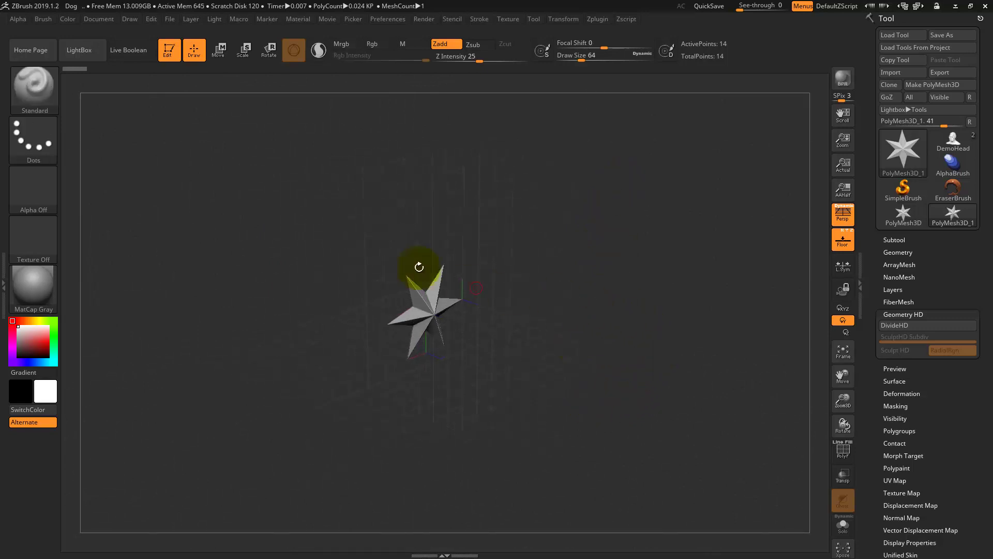
click(847, 231)
mouse_move(641, 299)
mouse_down()
mouse_move(609, 310)
mouse_move(676, 331)
mouse_up()
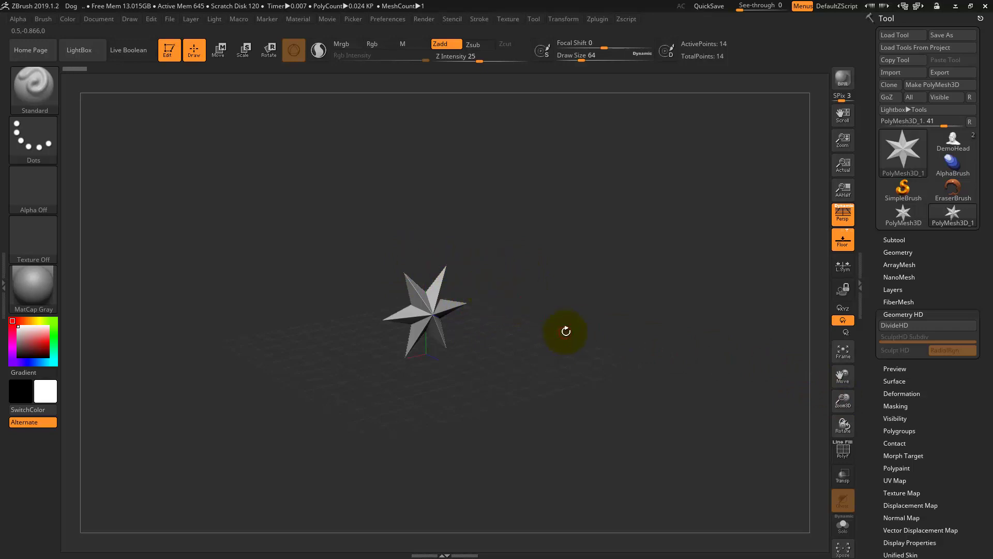
Cycle the star's gizmo through Move, Scale and Draw modes with W, E and Q
key(w)
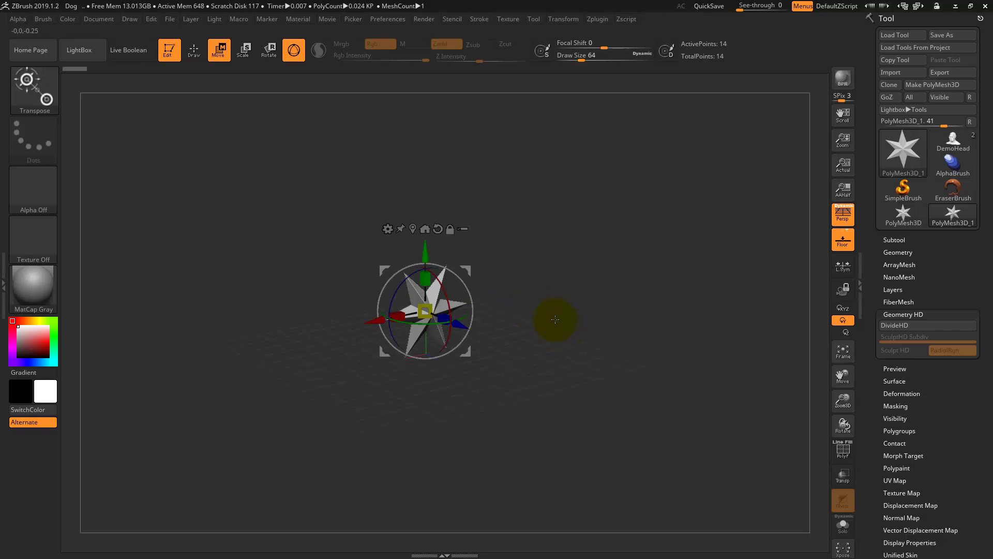
key(q)
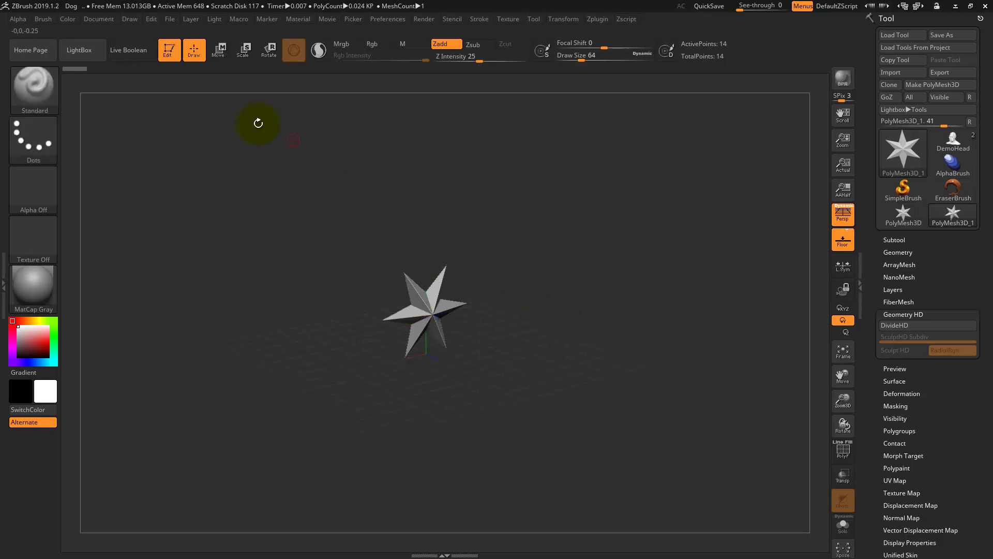
key(w)
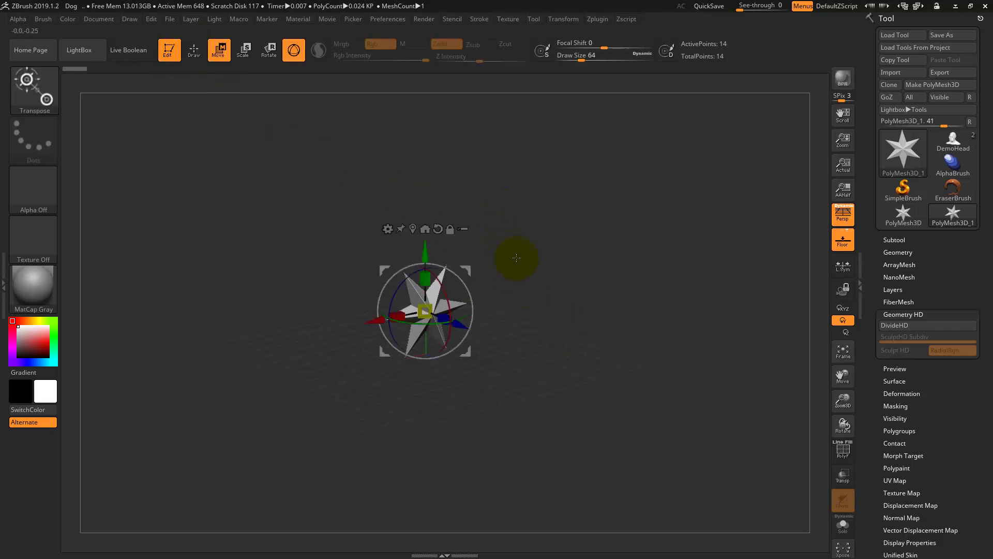
key(e)
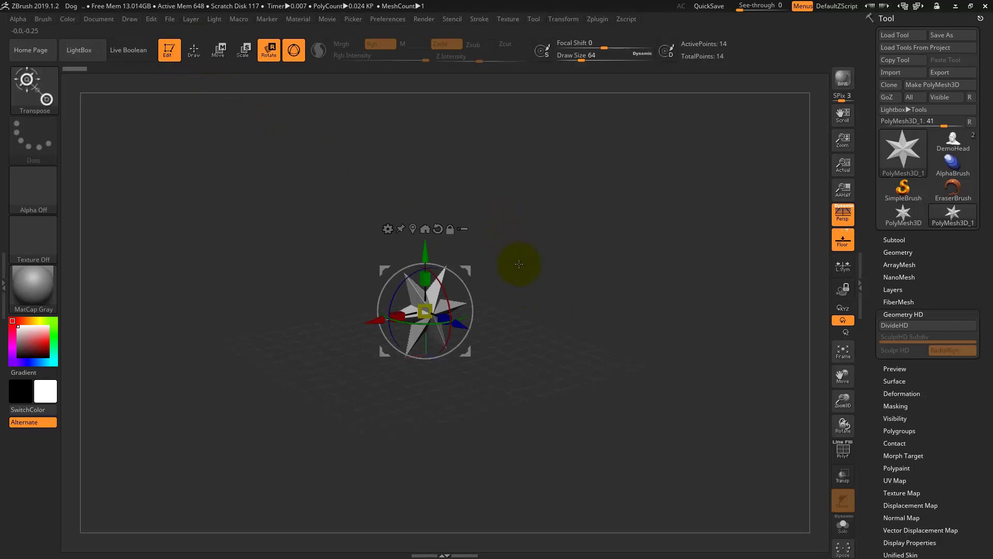
key(w)
key(q)
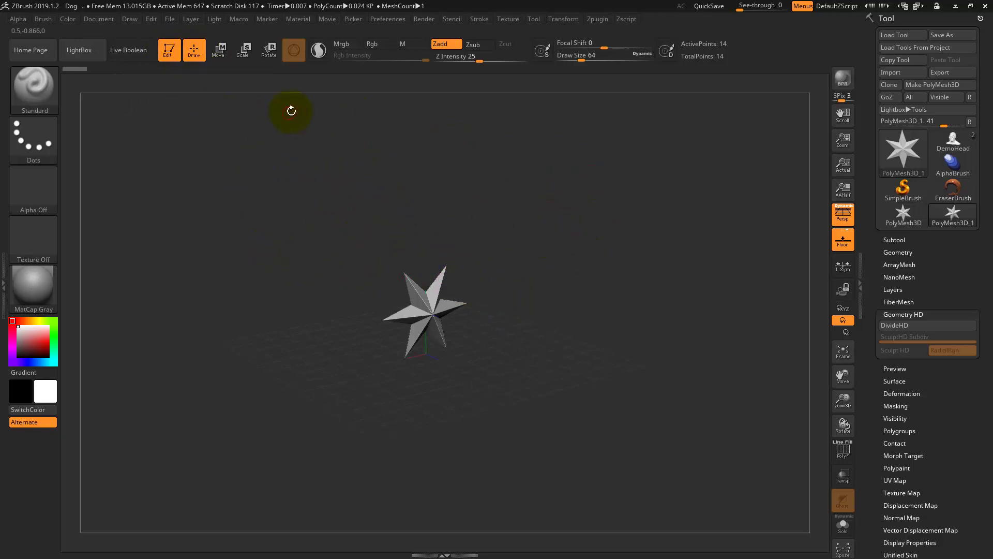
Keep the star a 3D mesh with Do Not Switch and set the gizmo to Move
key(e)
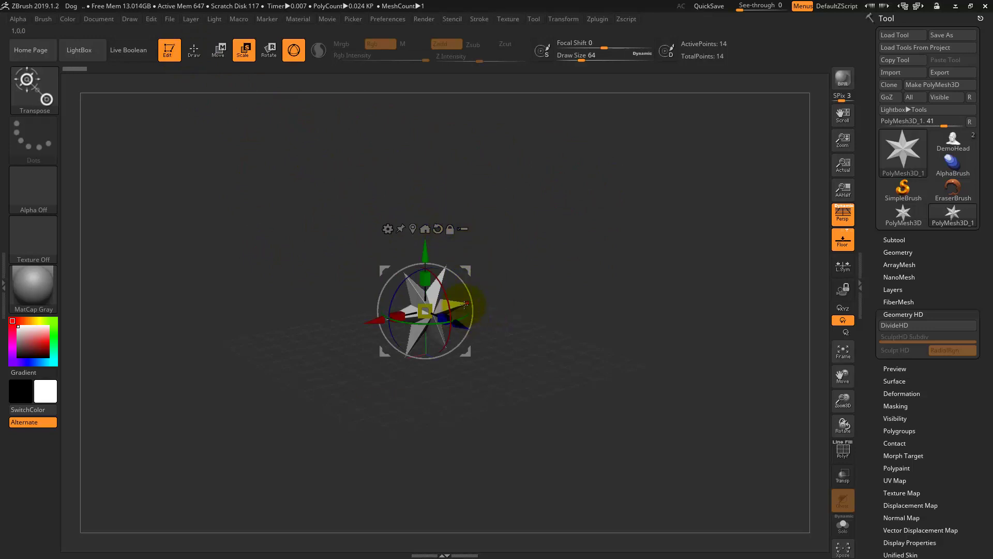
key(r)
click(465, 303)
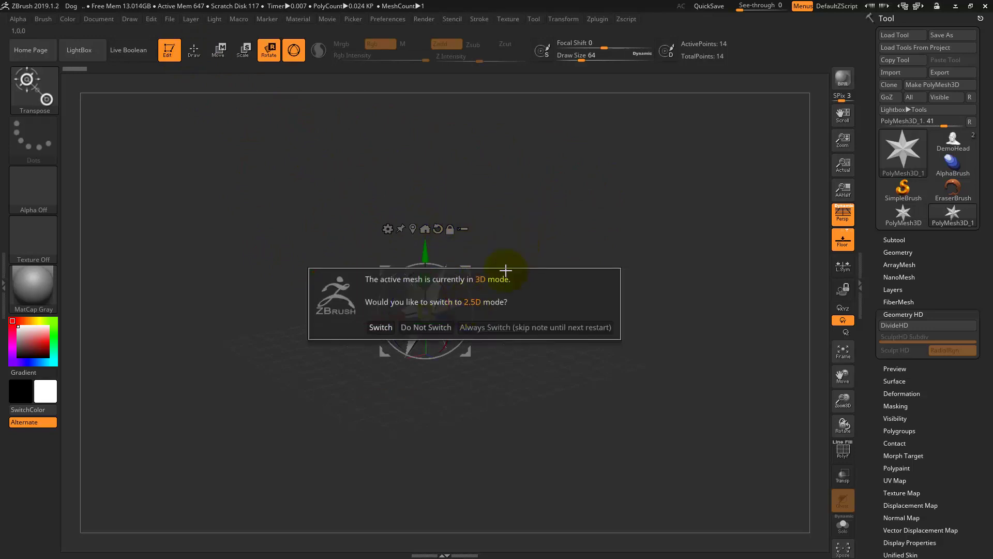
click(424, 328)
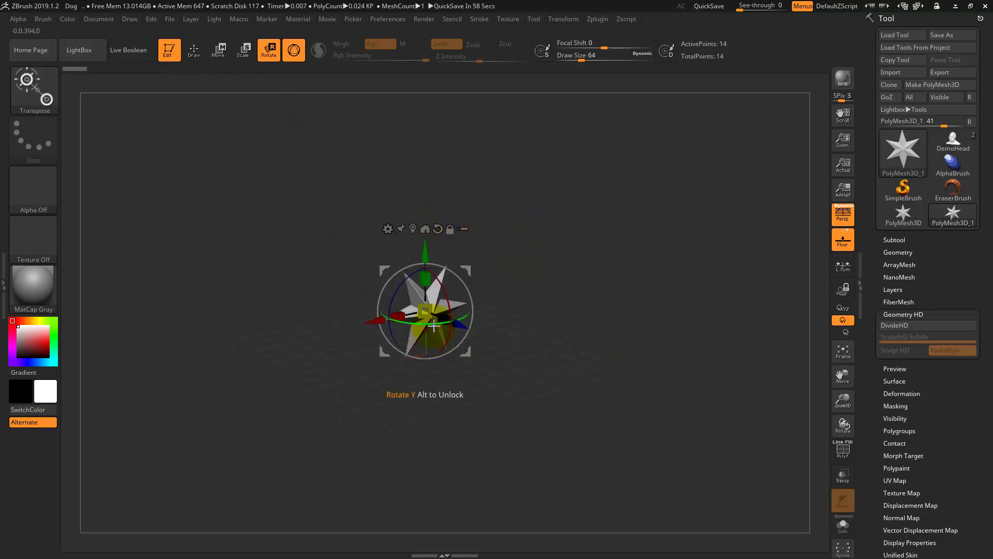
click(219, 50)
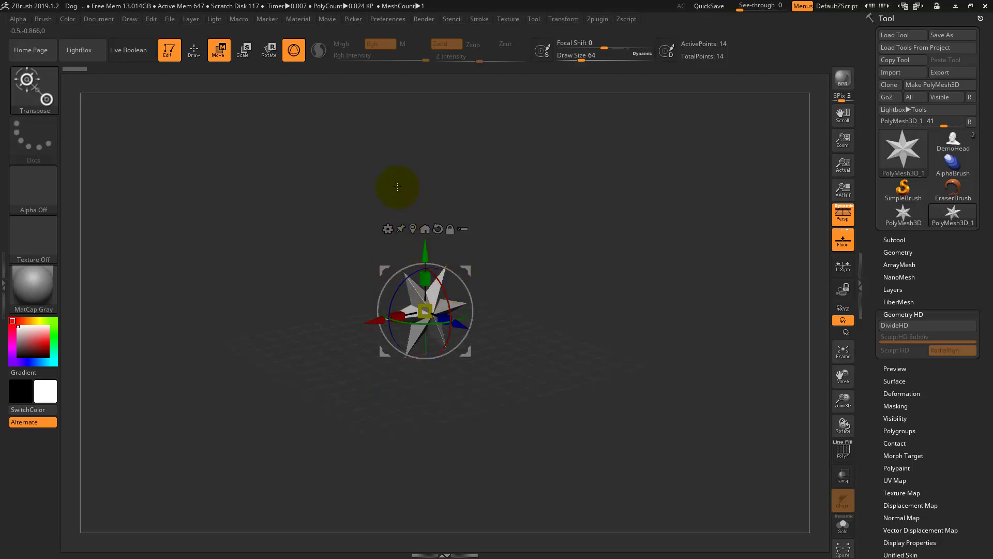
Swap the 3D gizmo for the transpose line and back while orbiting the star
click(299, 53)
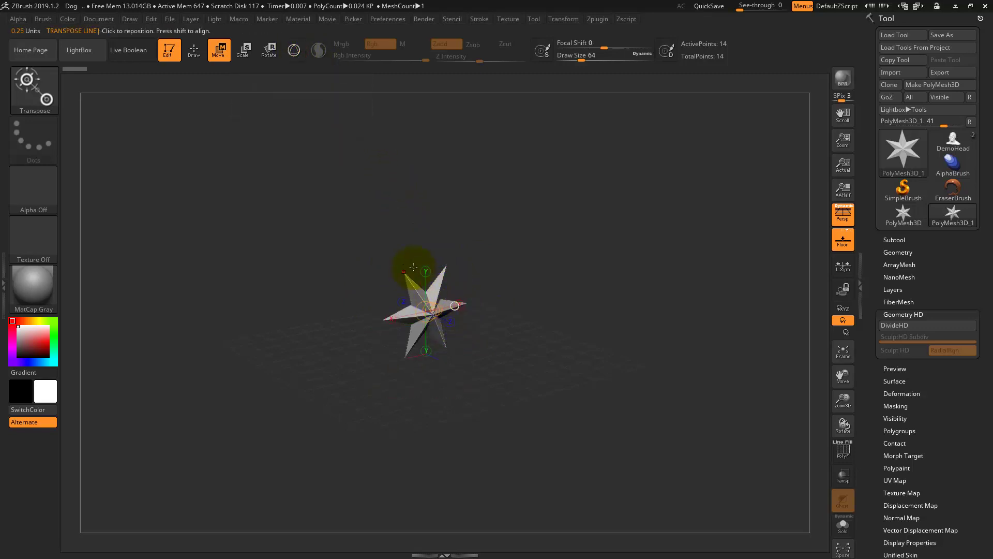
mouse_move(542, 379)
mouse_down()
mouse_move(477, 340)
mouse_move(489, 313)
mouse_move(492, 465)
mouse_up()
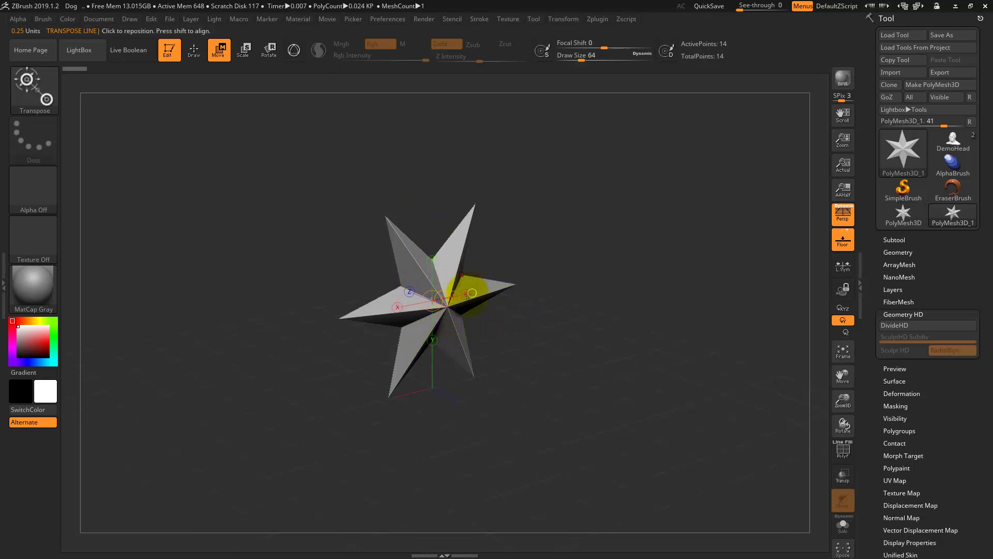
click(296, 57)
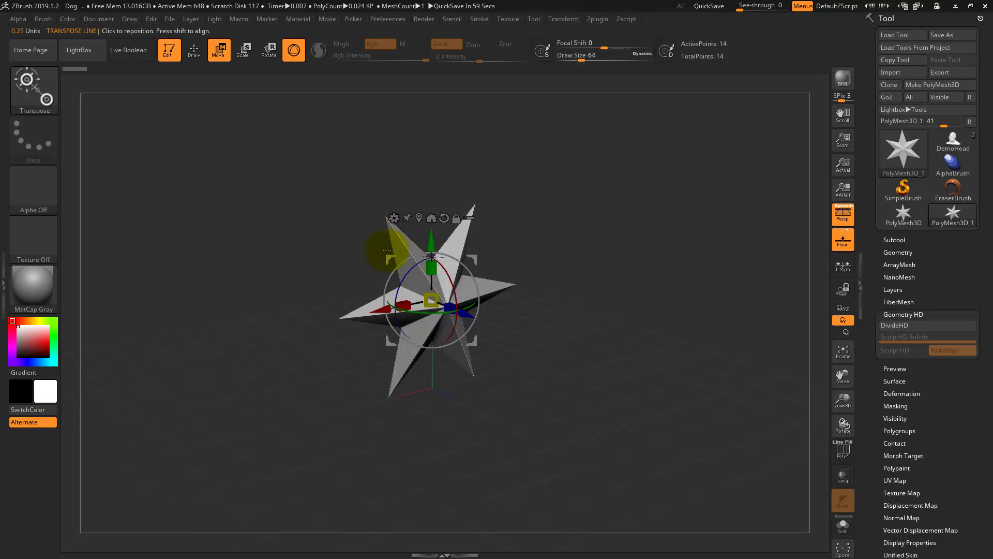
Move the star up and rotate it with the gizmo, then undo it all via Undo History
drag(432, 241, 431, 202)
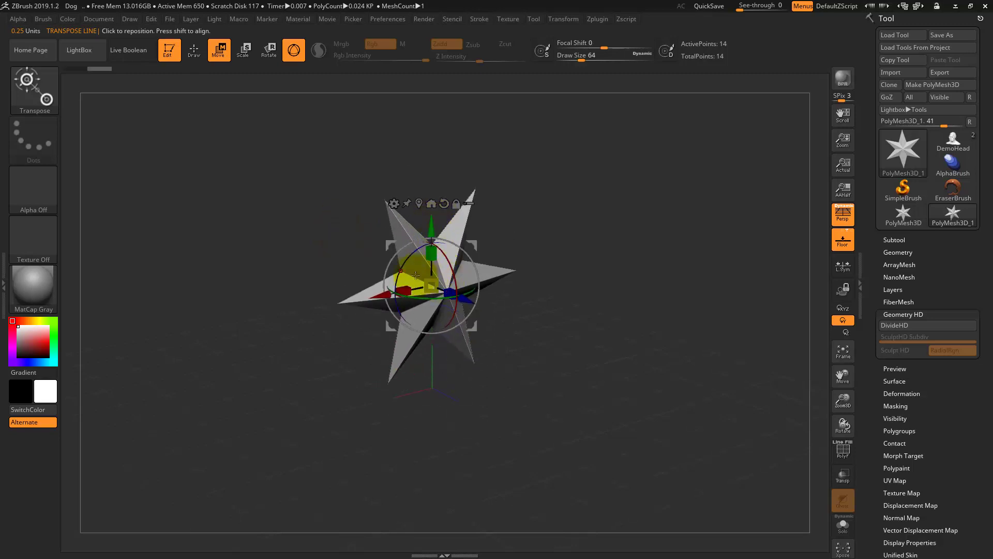
mouse_move(448, 247)
mouse_down()
mouse_move(438, 194)
mouse_move(584, 332)
mouse_up()
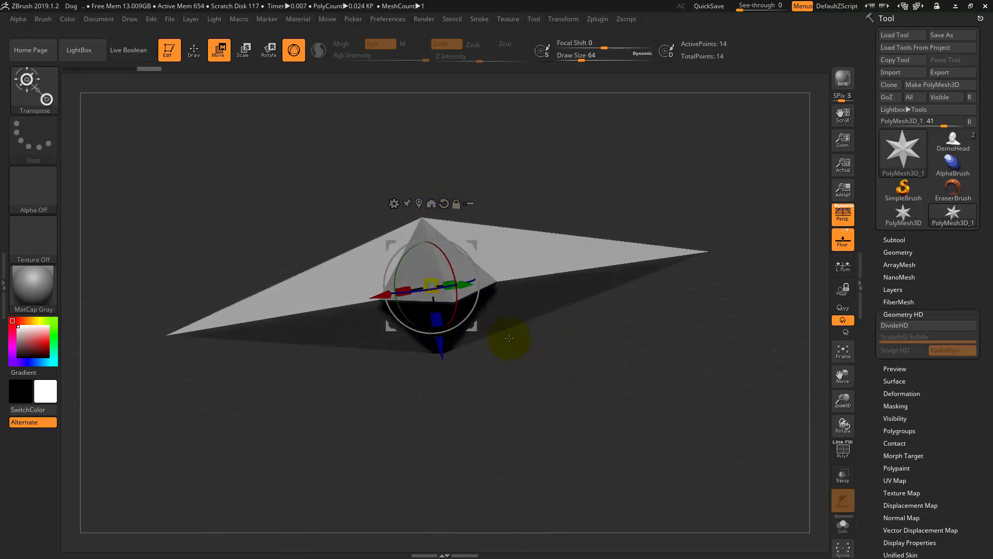
drag(453, 259, 452, 246)
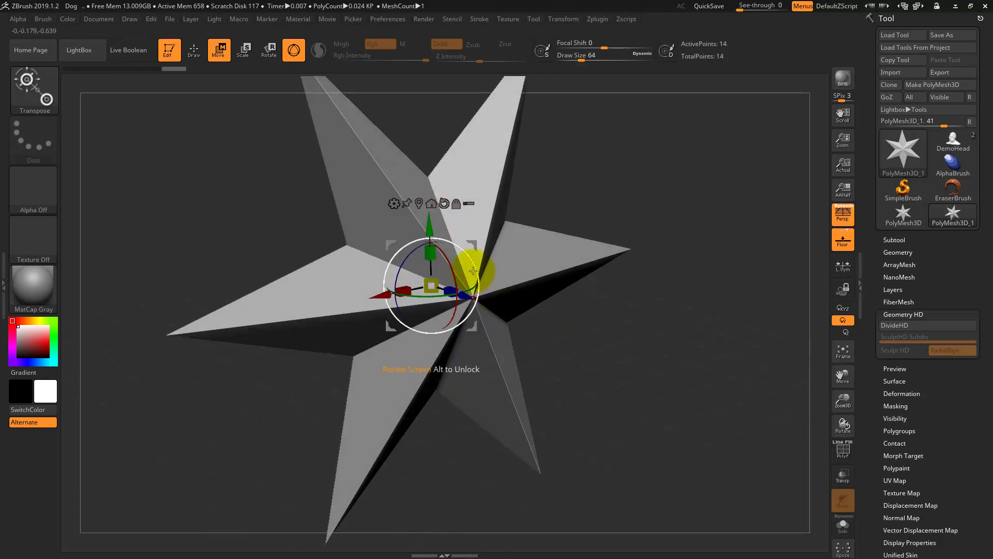
click(178, 69)
mouse_move(179, 69)
mouse_down()
mouse_move(79, 73)
mouse_move(88, 71)
mouse_up()
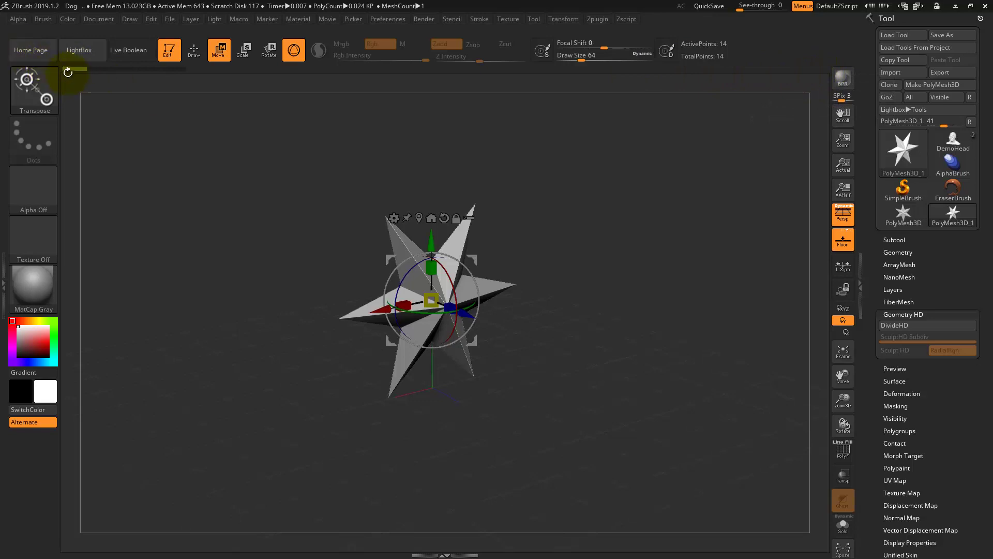
mouse_move(77, 69)
mouse_down()
mouse_move(169, 72)
mouse_move(77, 66)
mouse_up()
click(170, 20)
mouse_move(561, 380)
mouse_down()
mouse_move(565, 332)
mouse_move(563, 348)
mouse_move(592, 359)
mouse_up()
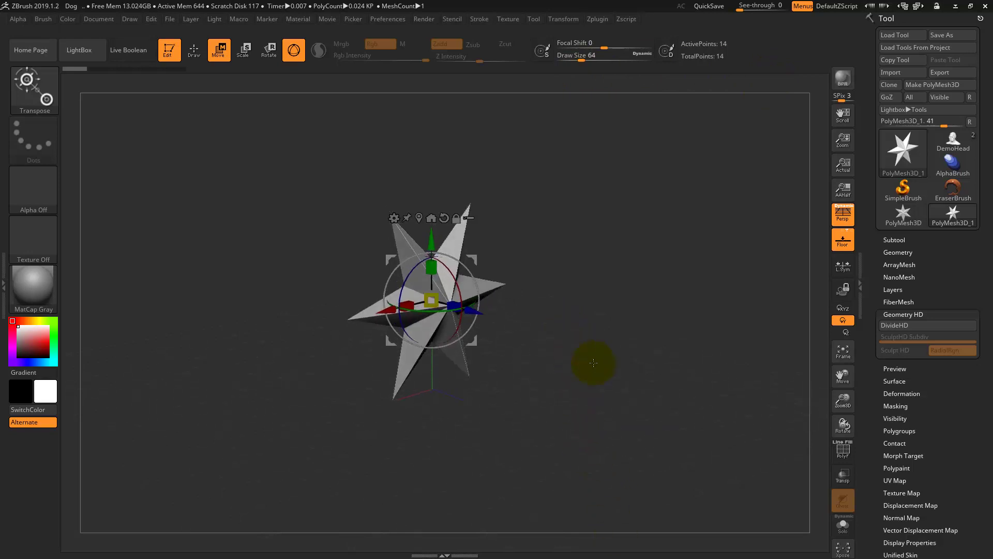
drag(608, 315, 616, 317)
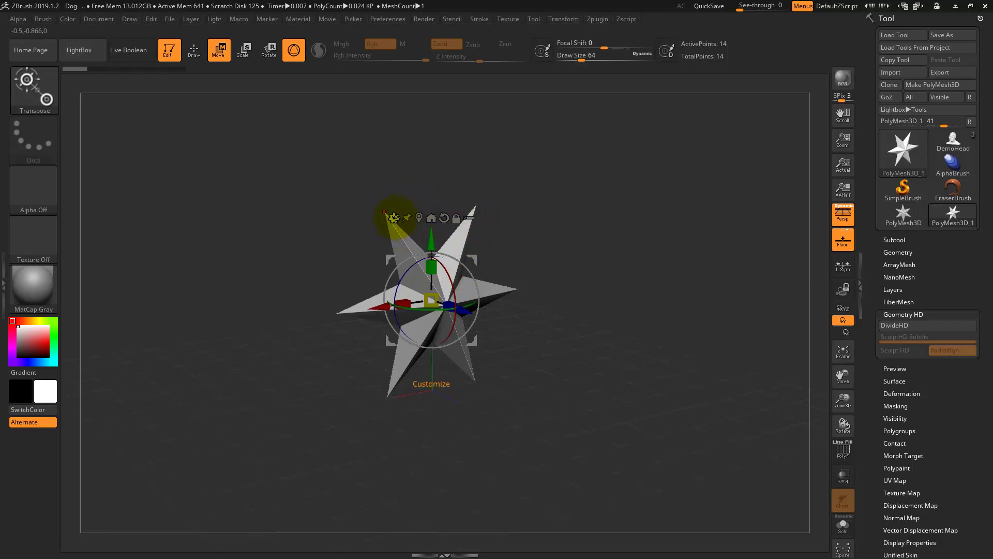
click(394, 218)
Replace the star with a 386-point PolySphere from the gizmo's Transform Type list
click(394, 222)
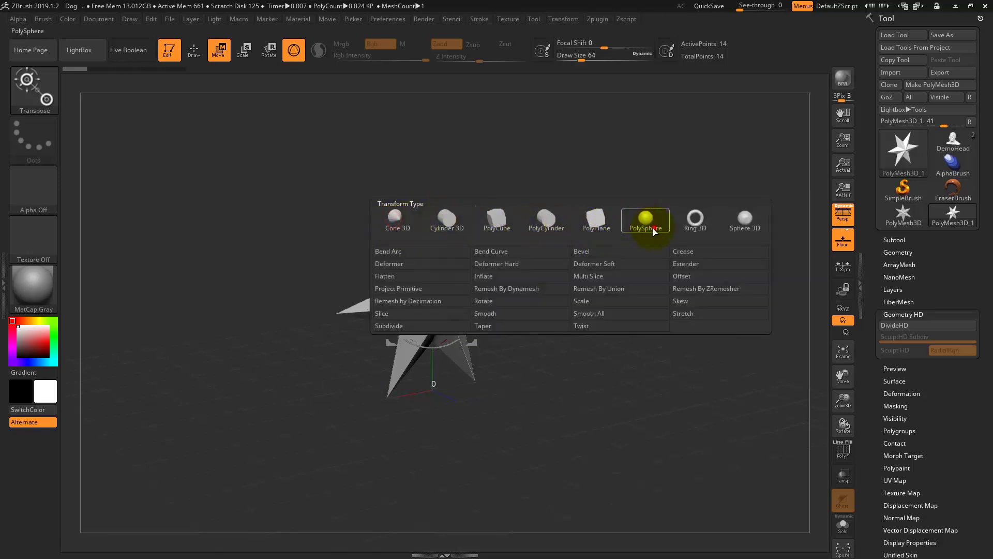
click(653, 229)
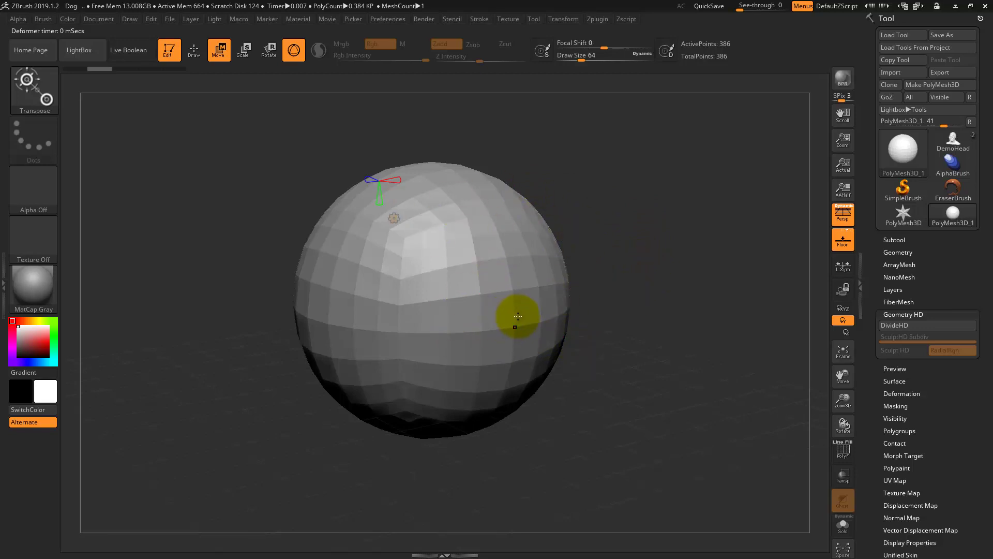
key(shift+f)
Toggle PolyFrame off and on, orbit the sphere, and move the gizmo to the upper left
click(845, 454)
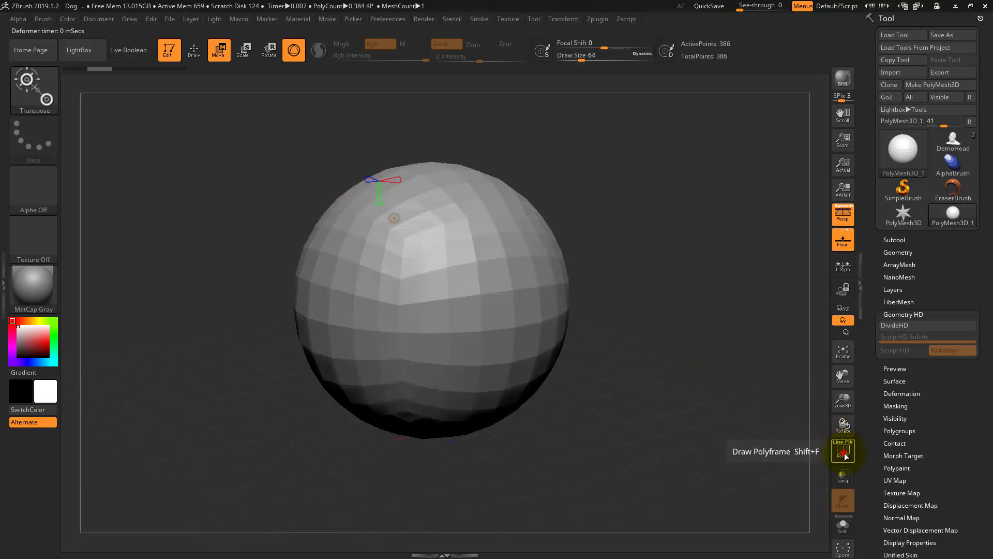
click(849, 455)
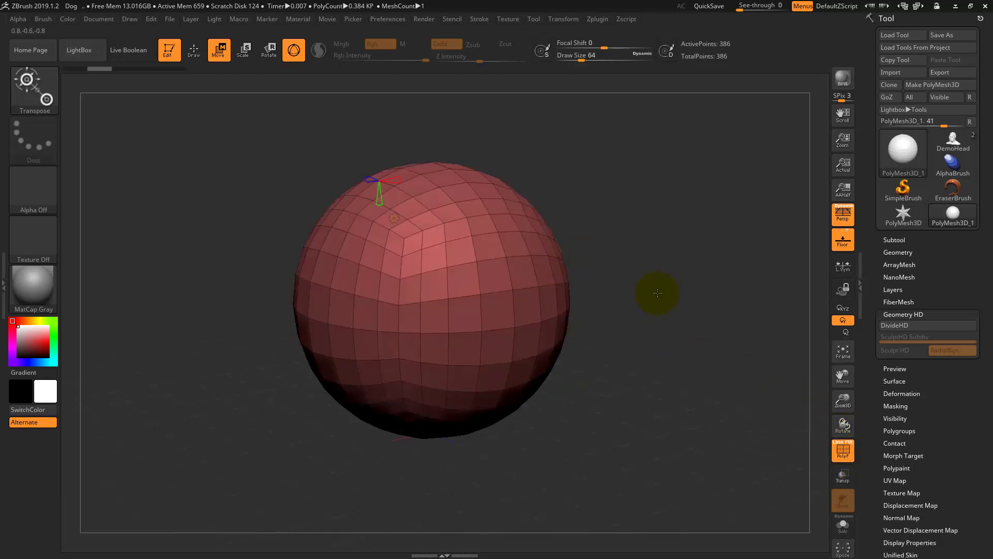
mouse_move(657, 293)
mouse_down()
mouse_move(705, 296)
mouse_move(691, 321)
mouse_move(645, 317)
mouse_move(661, 307)
mouse_move(649, 304)
mouse_move(705, 313)
mouse_move(664, 313)
mouse_move(673, 310)
mouse_up()
click(899, 165)
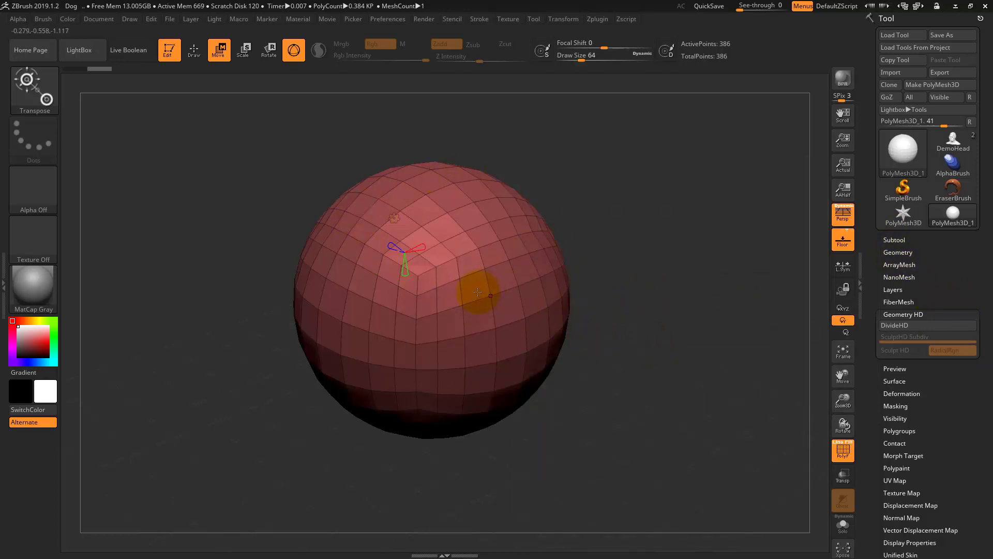
mouse_move(614, 326)
mouse_down()
mouse_move(620, 281)
mouse_move(627, 348)
mouse_move(692, 359)
mouse_move(723, 340)
mouse_move(700, 308)
mouse_move(643, 291)
mouse_move(623, 304)
mouse_move(636, 310)
mouse_move(631, 318)
mouse_move(642, 314)
mouse_up()
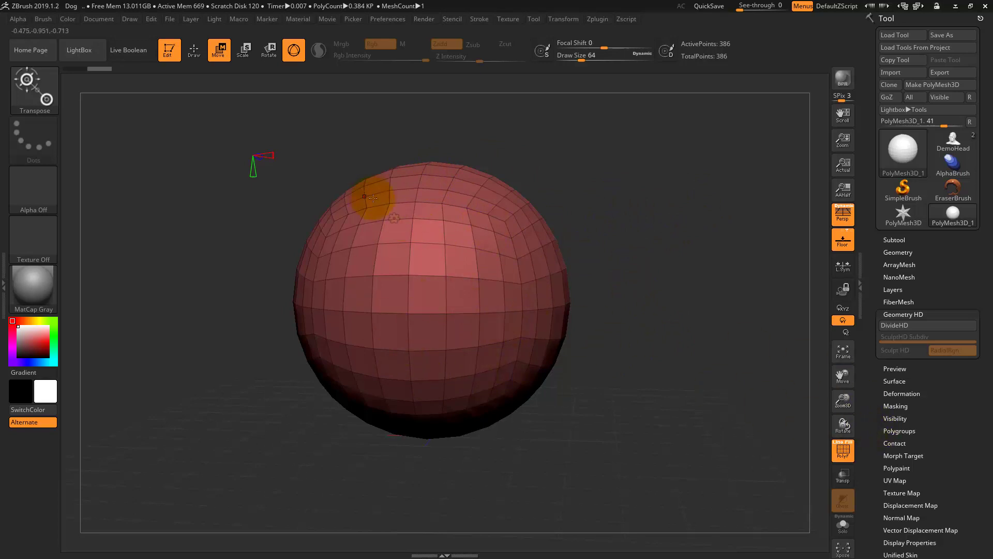
Step the PolySphere's divisions down from 386 points to a plain 8-point cube
drag(694, 290, 676, 299)
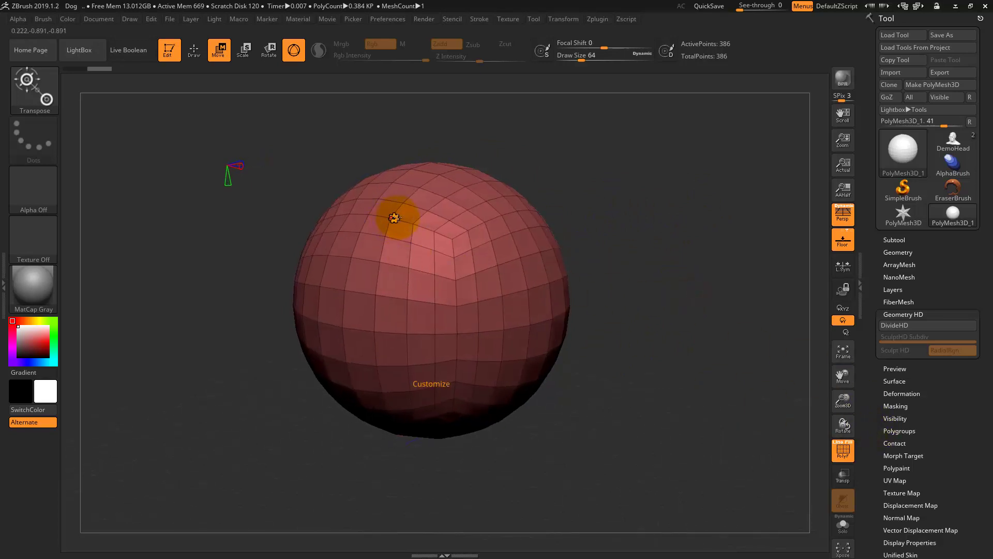
click(393, 217)
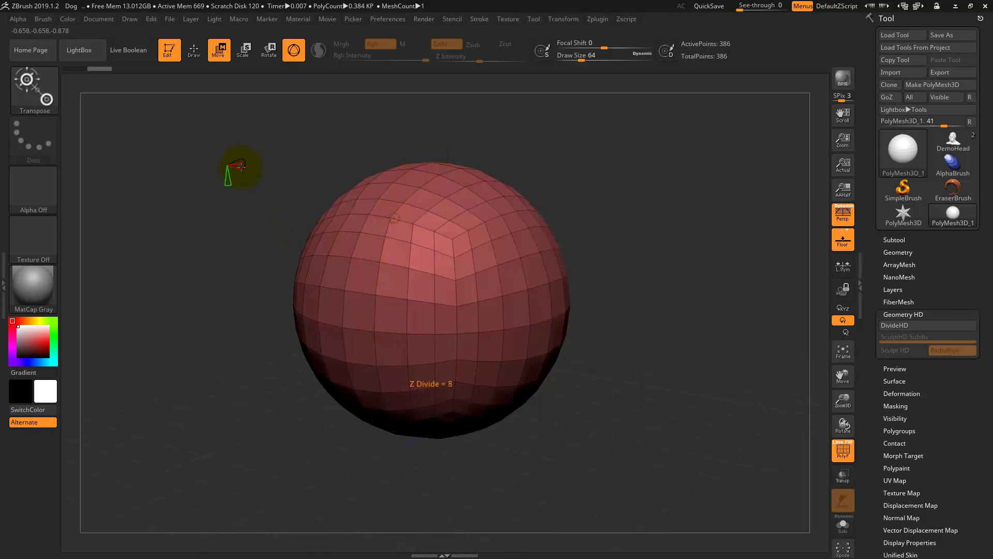
mouse_move(258, 223)
mouse_down()
mouse_move(255, 234)
mouse_move(250, 155)
mouse_move(244, 170)
mouse_move(230, 167)
mouse_move(247, 161)
mouse_move(237, 163)
mouse_up()
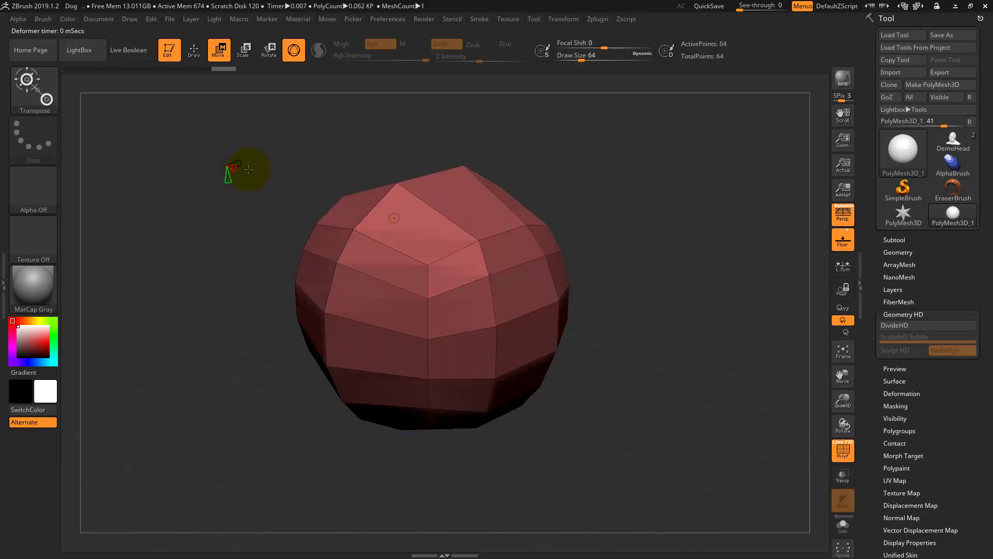
mouse_move(645, 312)
mouse_down()
mouse_move(585, 277)
mouse_move(660, 311)
mouse_move(636, 302)
mouse_up()
drag(227, 189, 234, 173)
drag(616, 290, 627, 284)
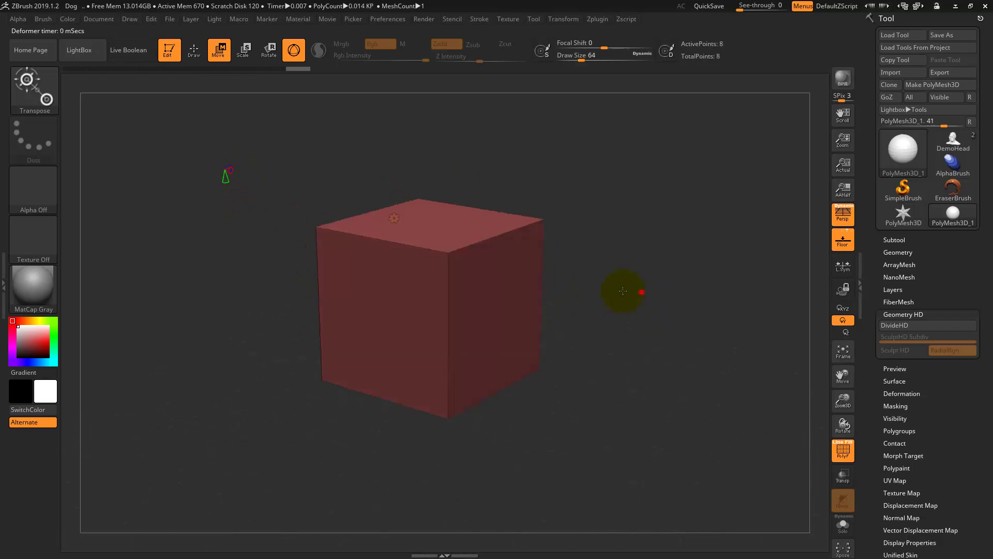
mouse_move(483, 344)
mouse_down()
mouse_move(605, 323)
mouse_move(555, 304)
mouse_up()
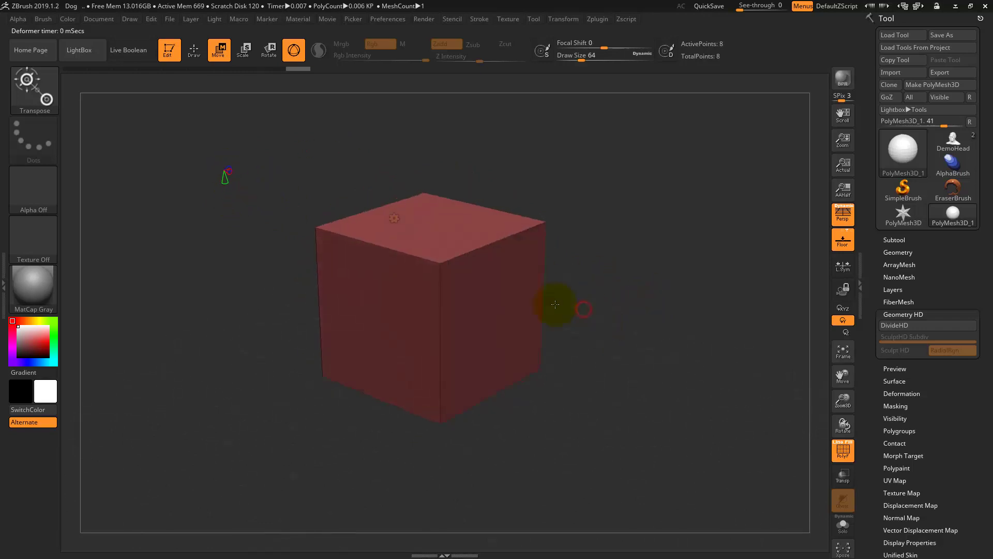
click(392, 218)
Start a new document, discarding the current changes
click(94, 19)
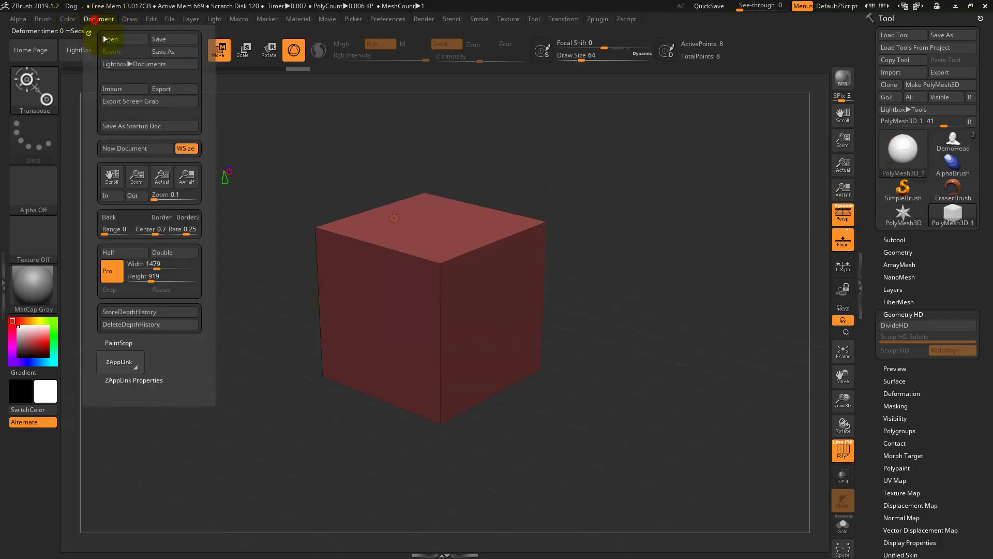
click(131, 146)
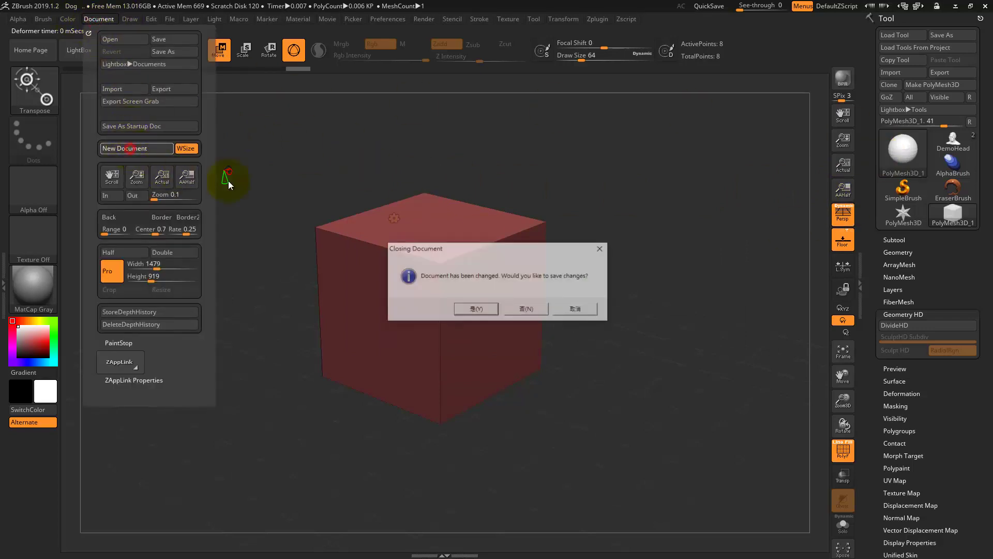
click(525, 309)
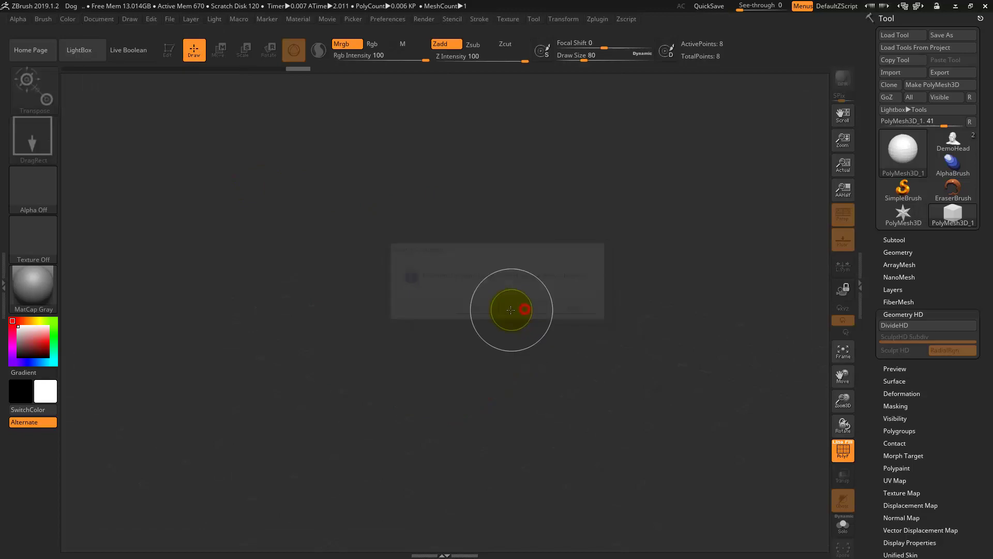
Draw a Sphere3D mesh on the canvas and make it editable in Edit mode
click(902, 153)
click(891, 152)
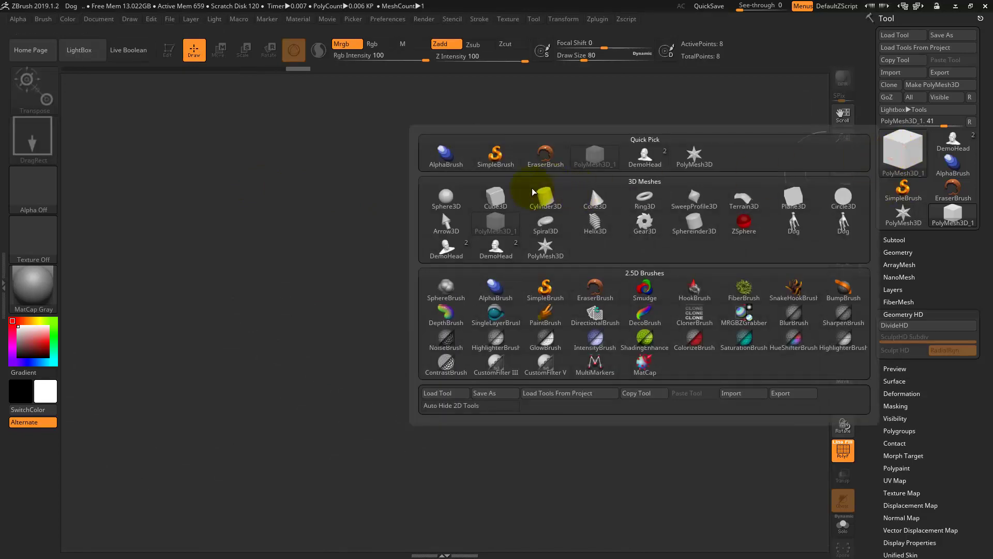
click(446, 197)
mouse_move(421, 287)
mouse_down()
mouse_move(505, 379)
mouse_move(466, 415)
mouse_move(612, 284)
mouse_move(645, 296)
mouse_move(604, 317)
mouse_up()
key(t)
Zoom in until the 8,320-point Sphere3D fills most of the canvas, leaving the tool unchanged
mouse_move(533, 310)
mouse_down()
mouse_move(554, 337)
mouse_move(584, 288)
mouse_up()
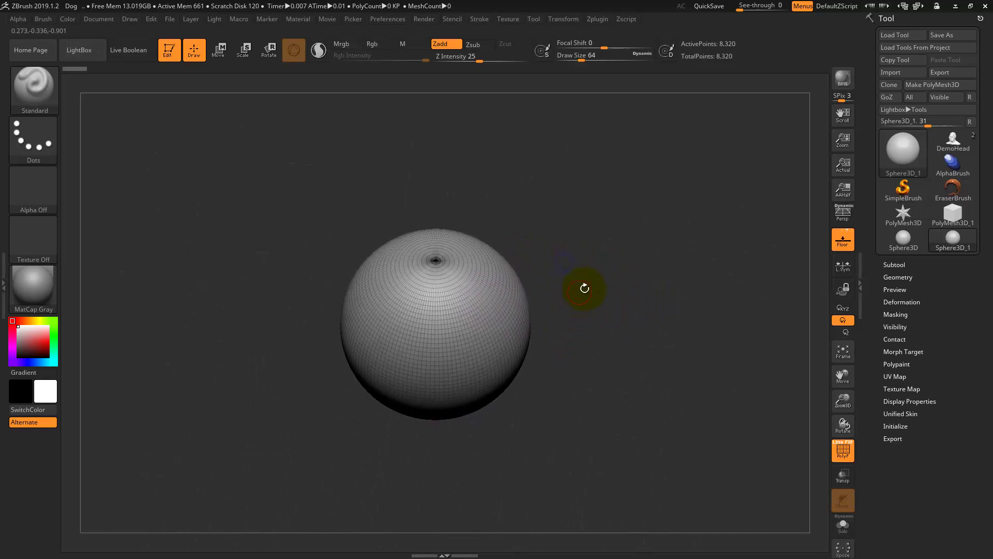
key(p)
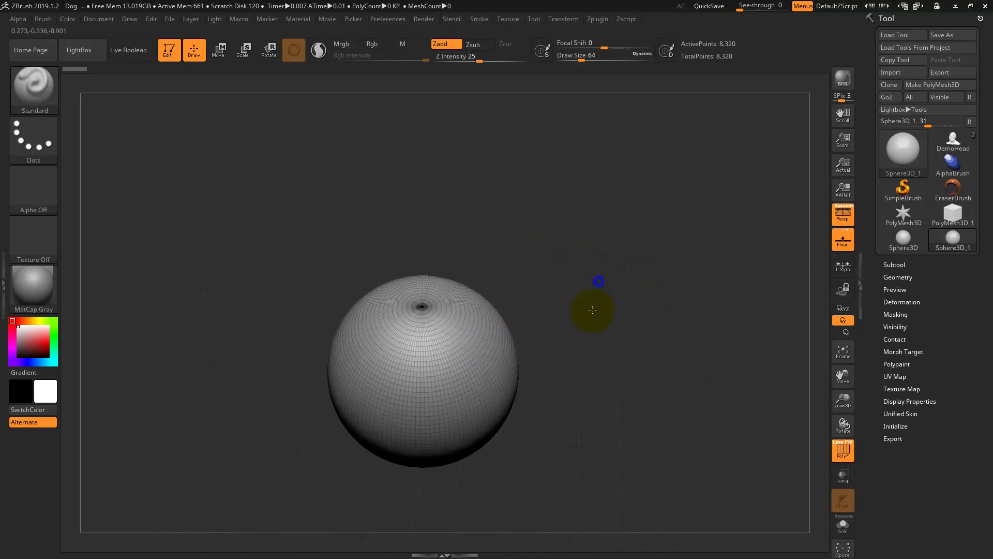
mouse_move(599, 277)
ctrl+right_down()
mouse_move(587, 381)
mouse_move(461, 208)
mouse_move(483, 213)
mouse_move(428, 111)
ctrl+right_up()
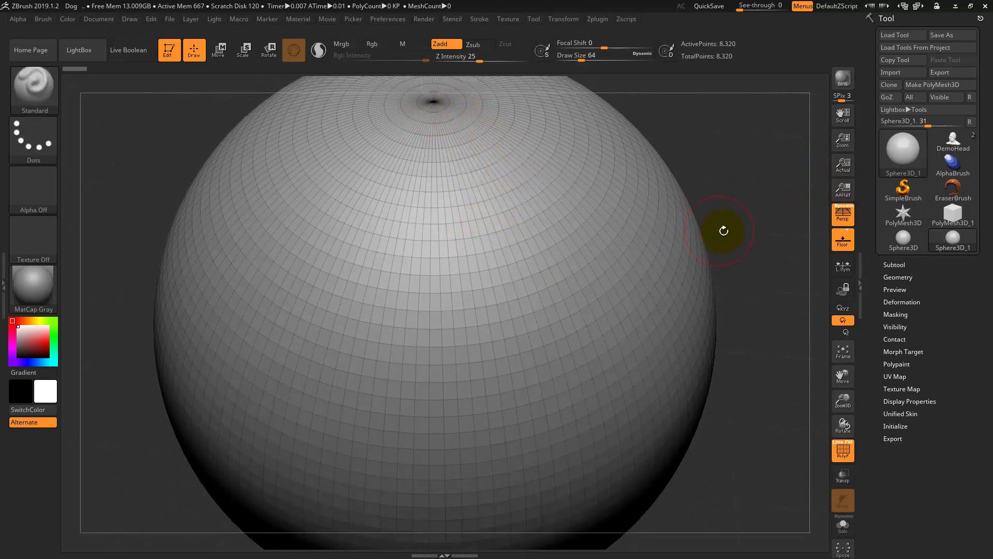
click(900, 147)
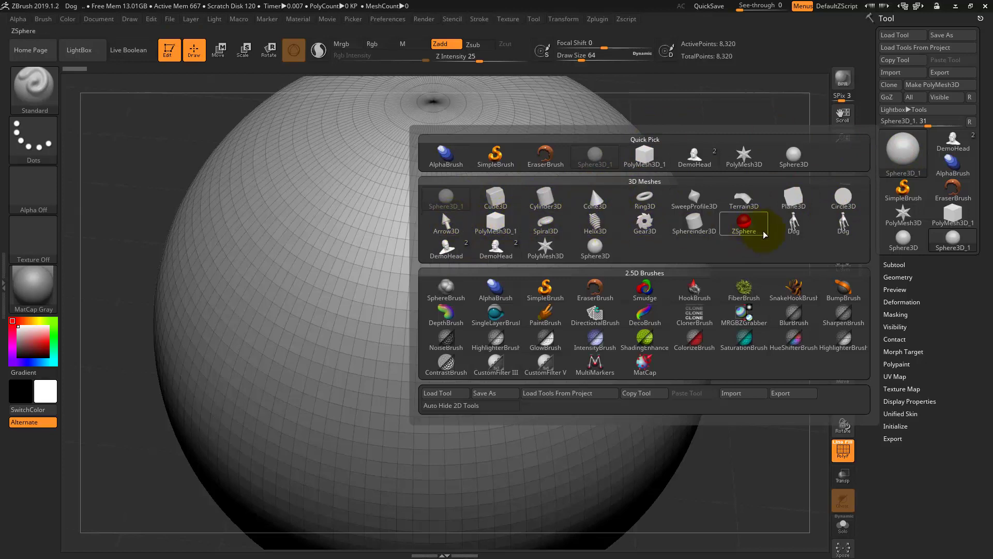
click(846, 225)
click(882, 151)
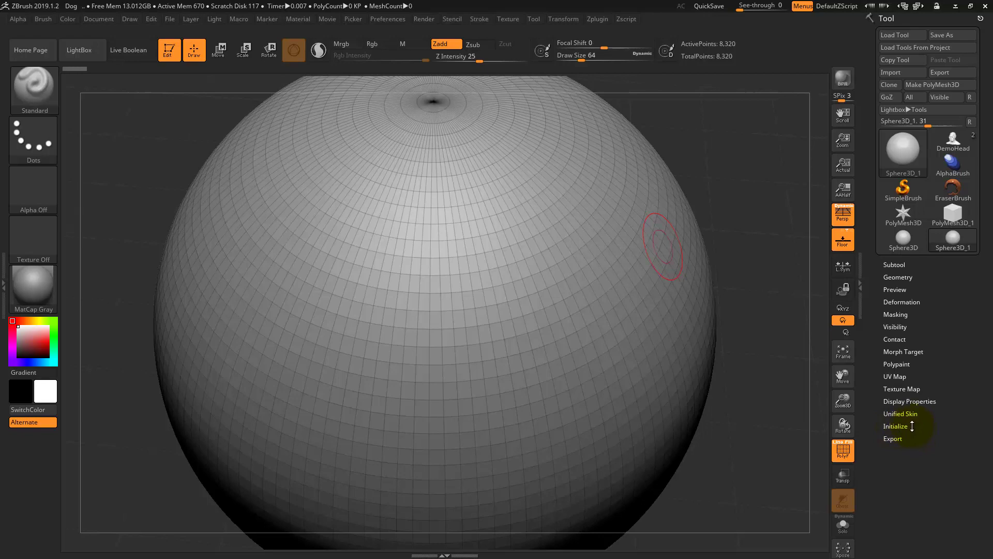
Reinitialize the sphere with adjusted X/Y Size, HDivide 29 and VDivide 23 (667 points)
click(895, 427)
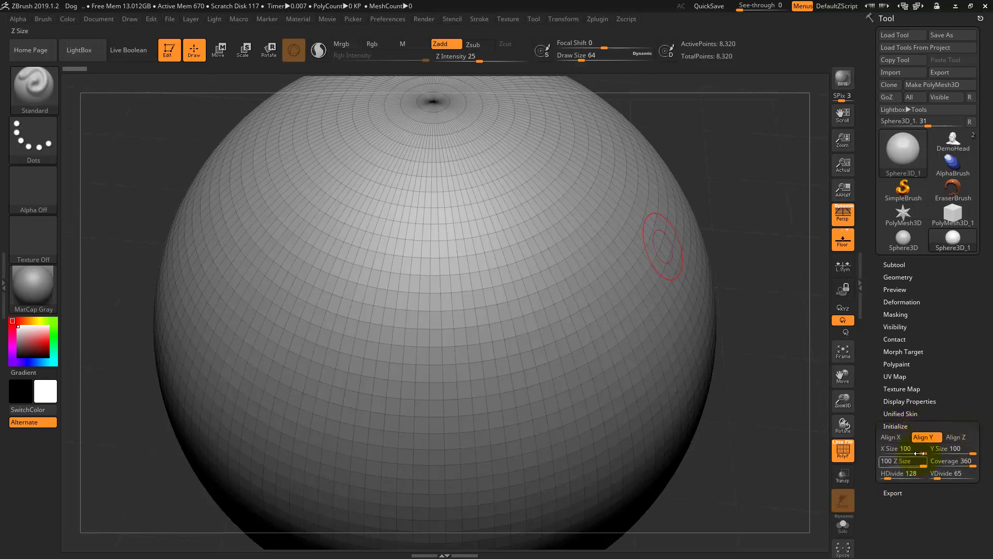
mouse_move(921, 453)
mouse_down()
mouse_move(912, 452)
mouse_move(984, 461)
mouse_up()
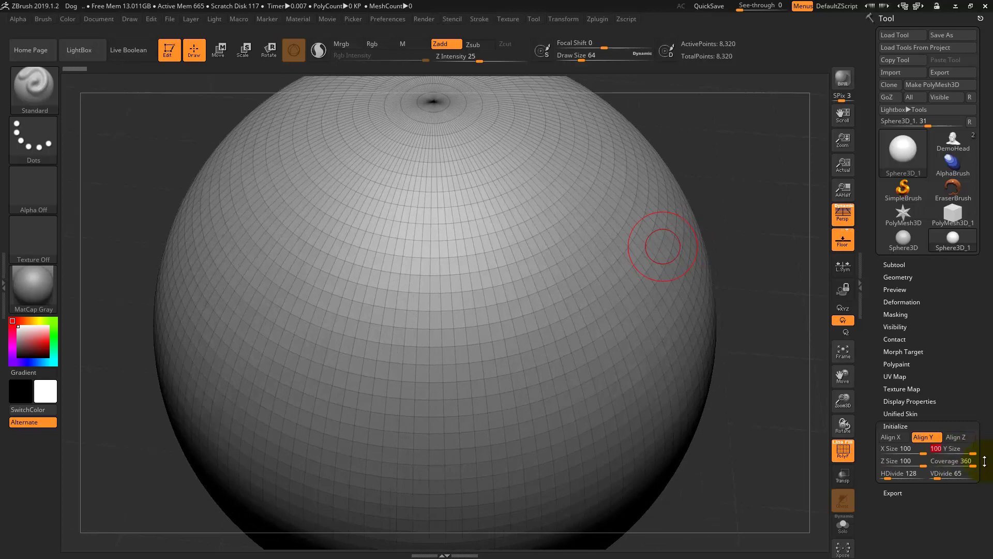
key(Return)
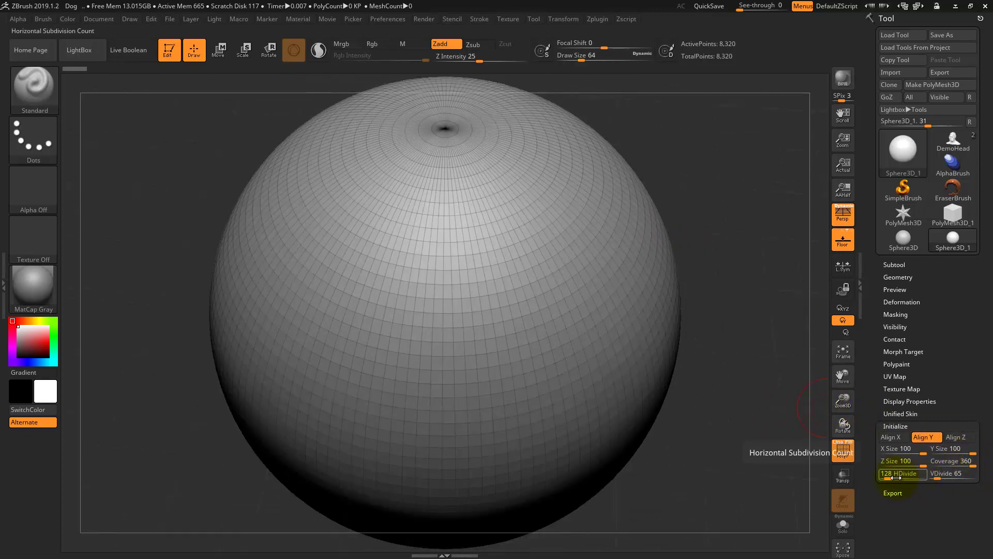
mouse_move(890, 477)
mouse_down()
mouse_move(882, 477)
mouse_move(935, 475)
mouse_move(879, 487)
mouse_move(935, 479)
mouse_move(886, 476)
mouse_up()
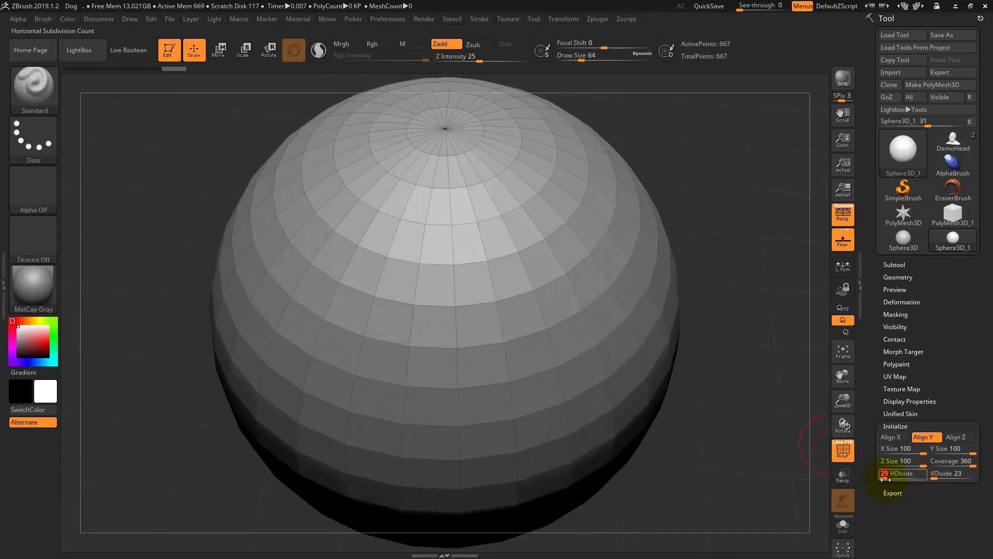
mouse_move(719, 422)
mouse_down()
mouse_move(707, 382)
mouse_move(716, 439)
mouse_move(823, 299)
mouse_up()
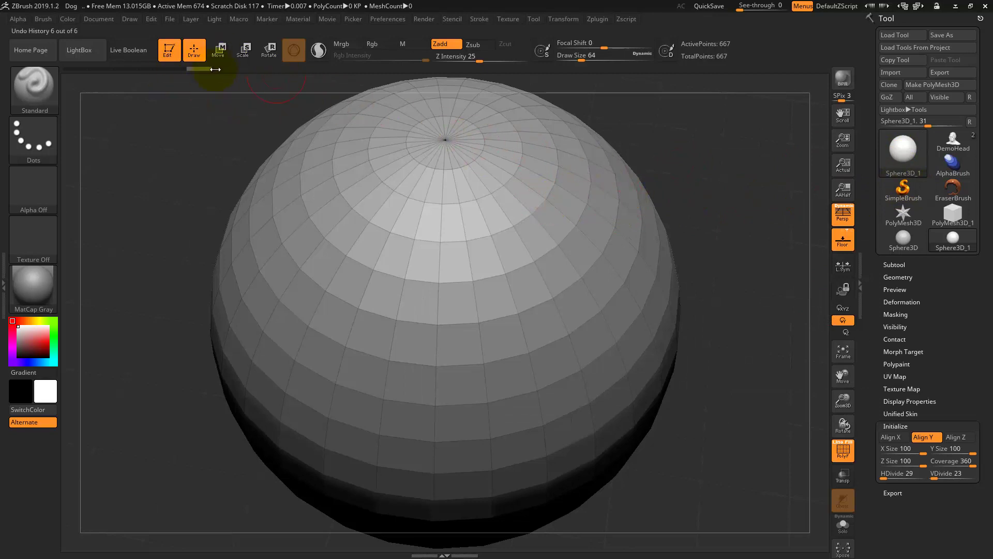
Start a new document, declining to save the current changes
click(104, 19)
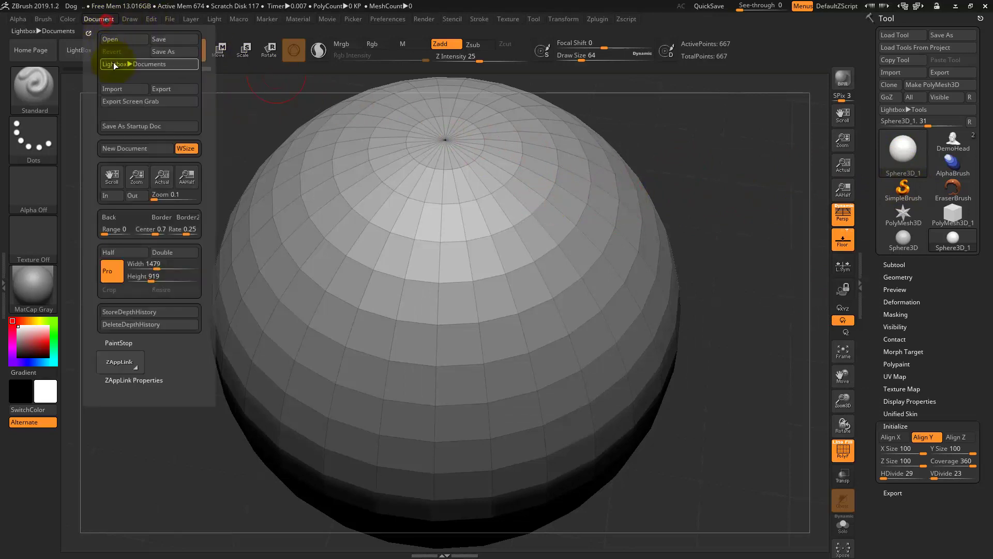
click(139, 150)
click(521, 306)
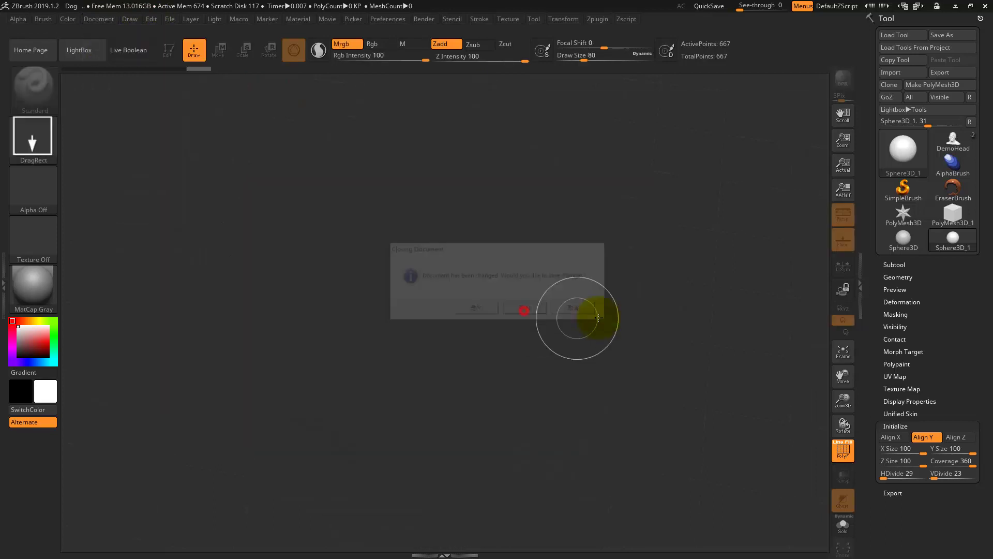
Draw a Cube3D mesh on the canvas and make it editable
click(909, 165)
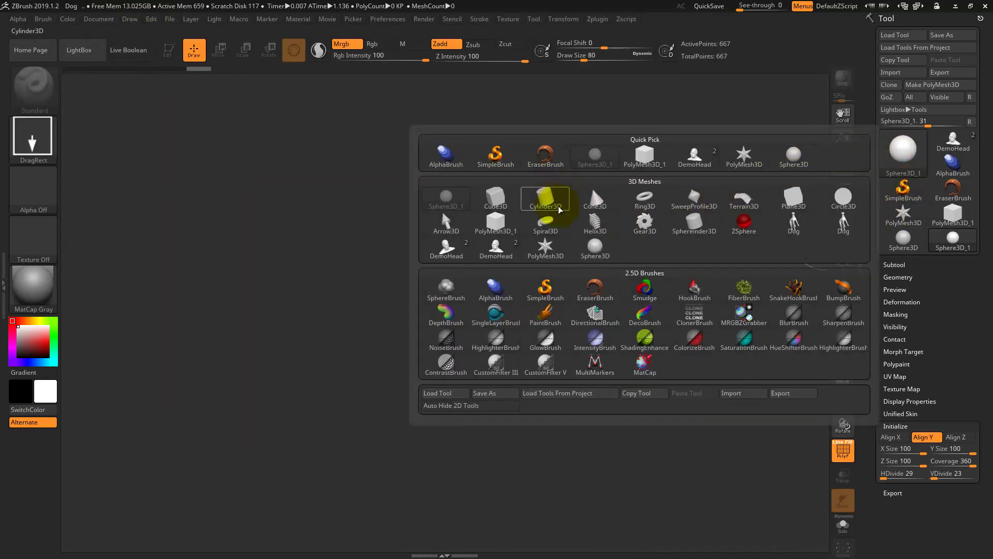
click(797, 210)
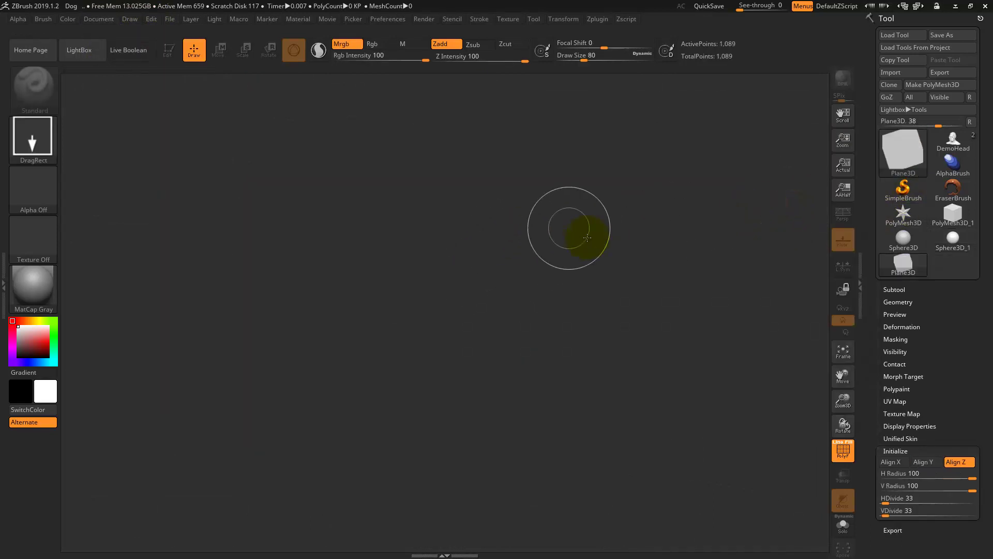
click(897, 154)
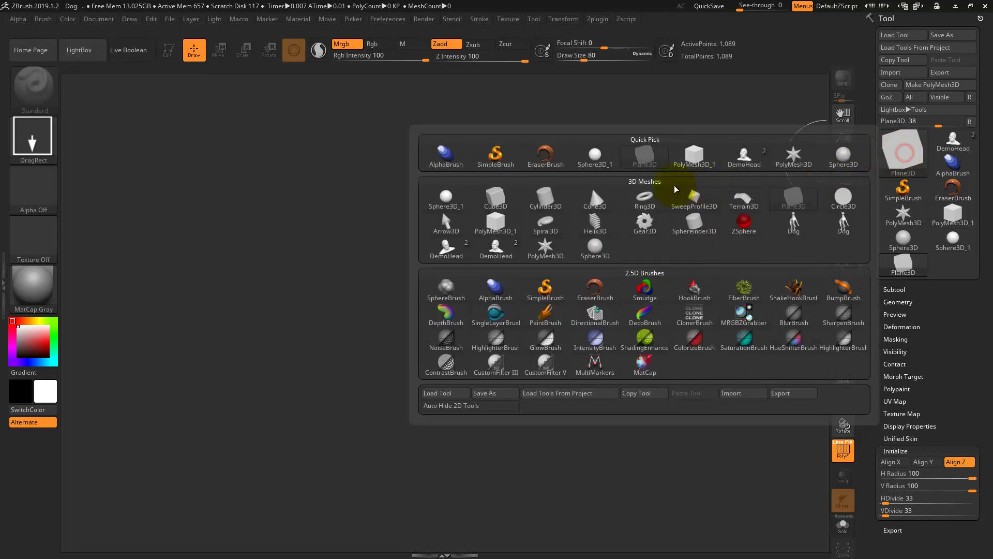
click(494, 203)
mouse_move(385, 290)
mouse_down()
mouse_move(455, 322)
mouse_move(454, 281)
mouse_up()
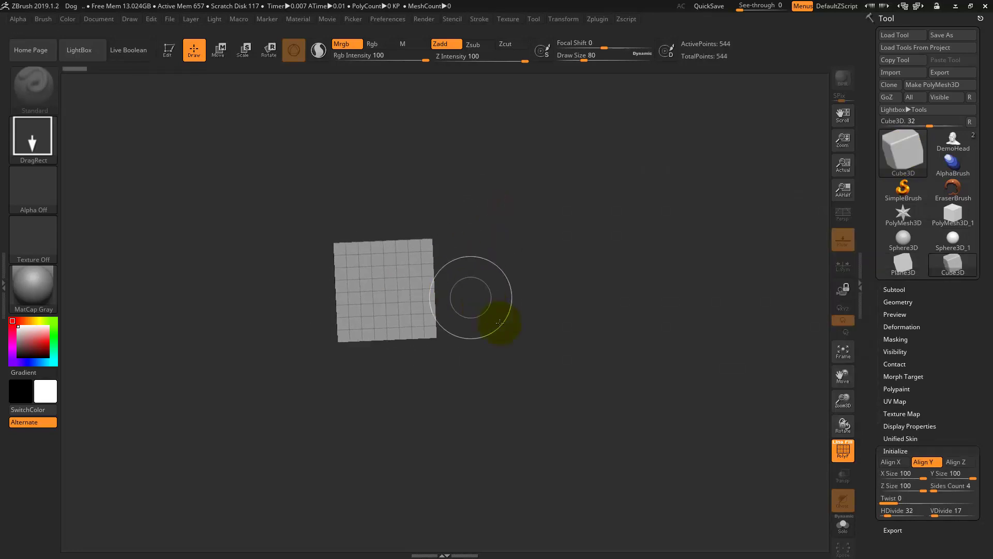
key(t)
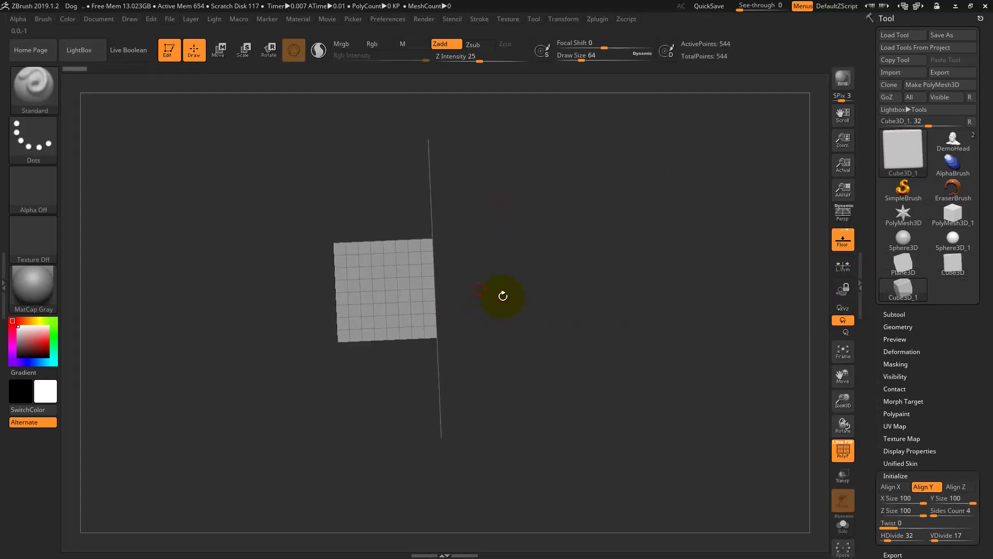
Enable XYZ rotation and perspective, then show the cube large from an oblique angle
drag(611, 313, 583, 350)
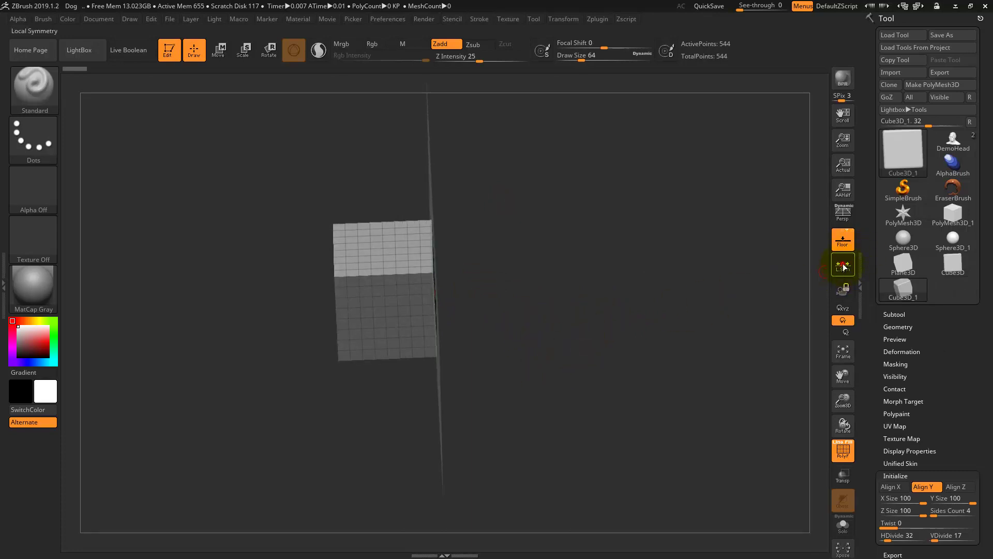
click(843, 309)
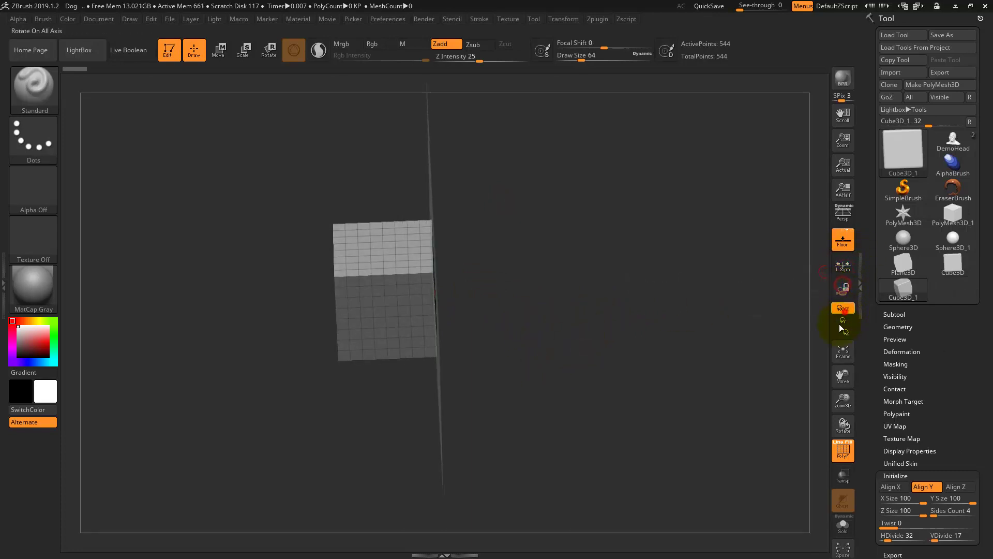
shift+drag(539, 193, 582, 133)
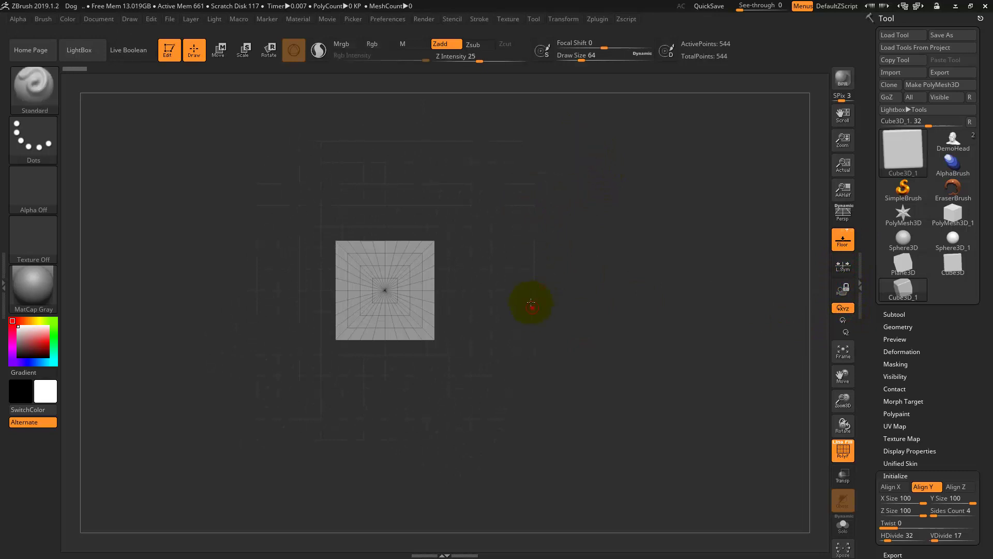
shift+drag(532, 303, 532, 195)
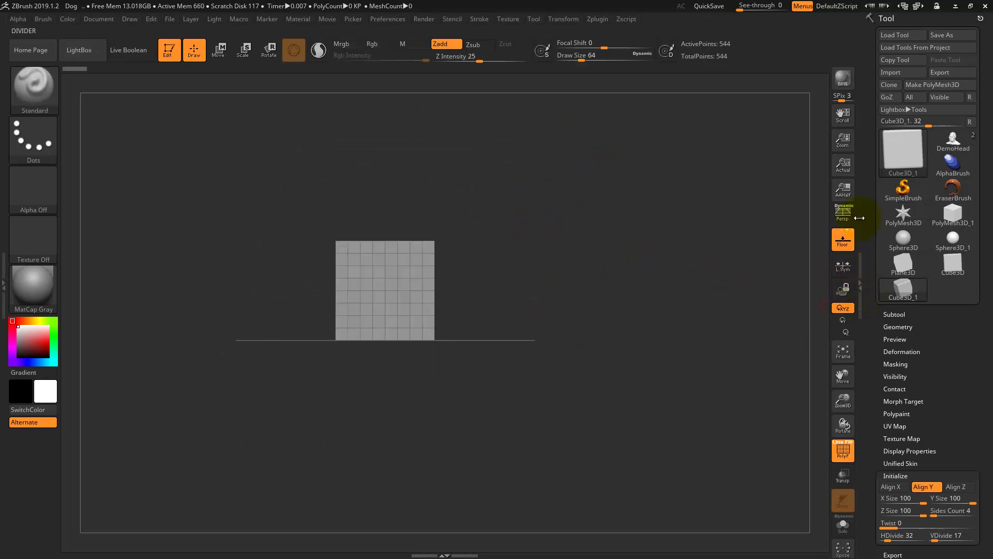
click(843, 214)
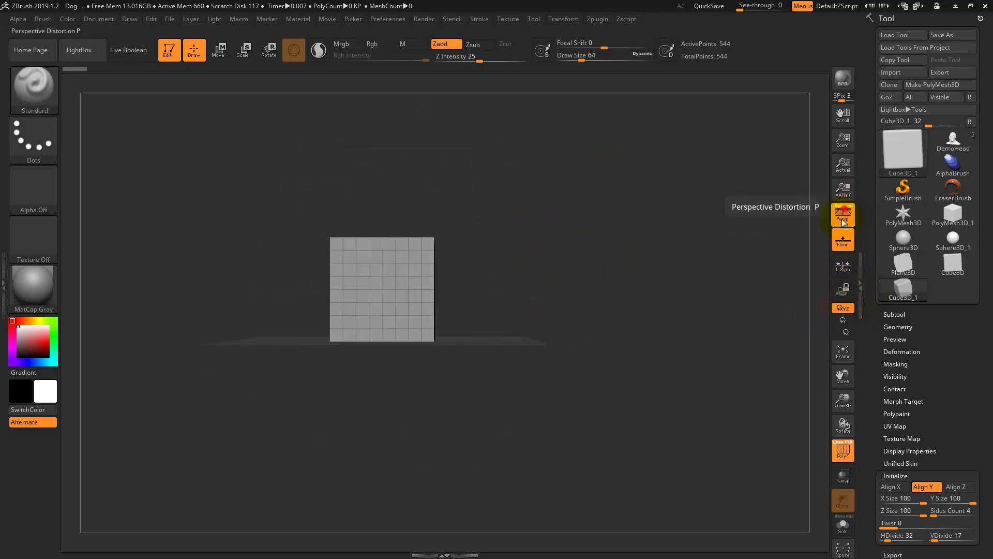
mouse_move(553, 305)
mouse_down()
mouse_move(534, 317)
mouse_move(553, 316)
mouse_up()
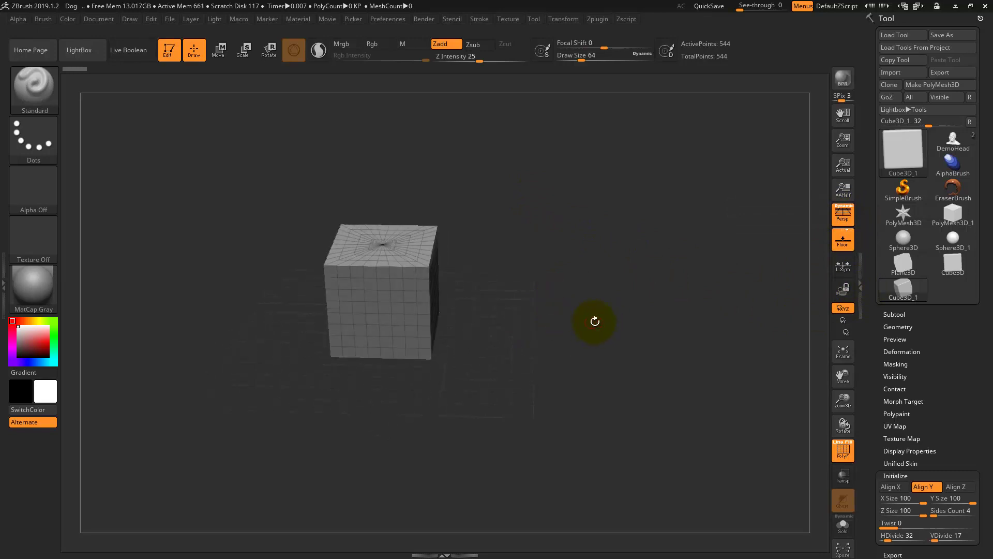
shift+drag(623, 315, 818, 338)
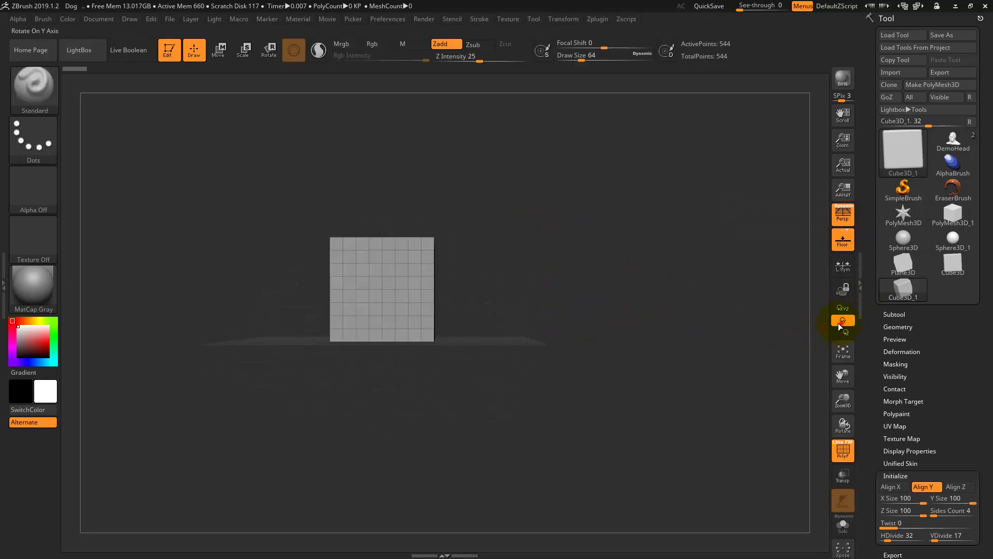
mouse_move(605, 348)
mouse_down()
mouse_move(681, 337)
mouse_move(619, 348)
mouse_move(612, 332)
mouse_move(605, 344)
mouse_move(614, 299)
mouse_up()
mouse_move(614, 299)
ctrl+right_down()
mouse_move(606, 348)
mouse_move(614, 389)
ctrl+right_up()
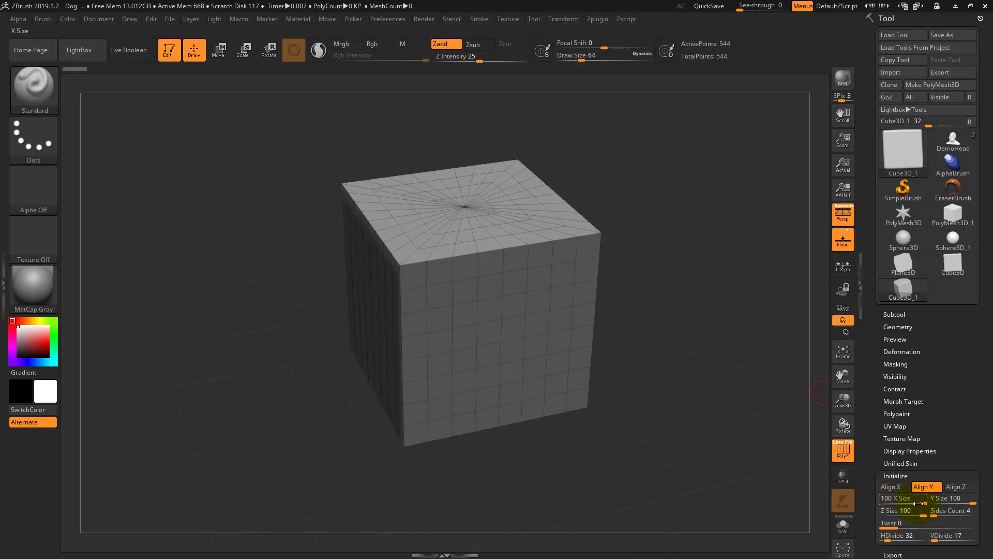
Keep the cube aligned on Y and set its Initialize Twist to 0.3421
drag(906, 499, 933, 501)
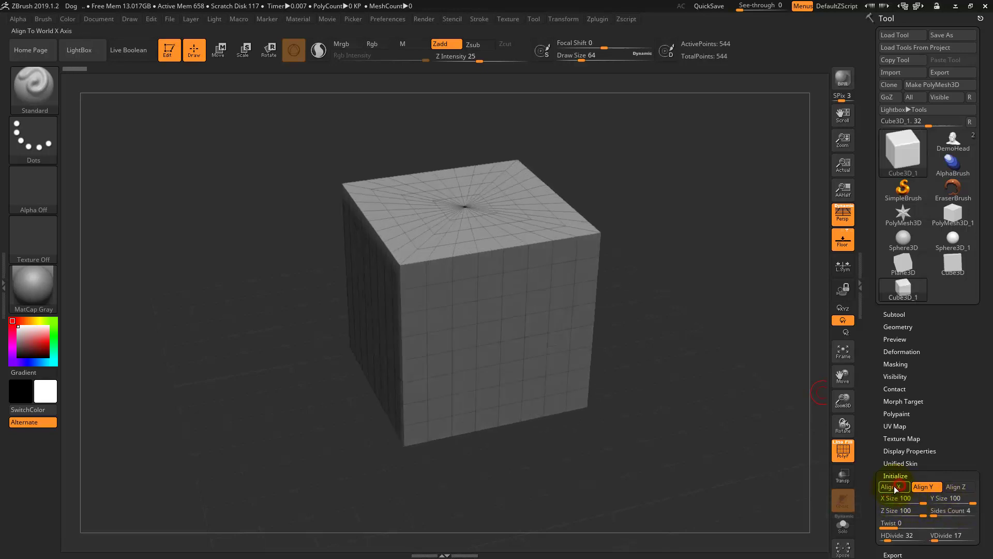
click(901, 487)
click(926, 488)
click(955, 487)
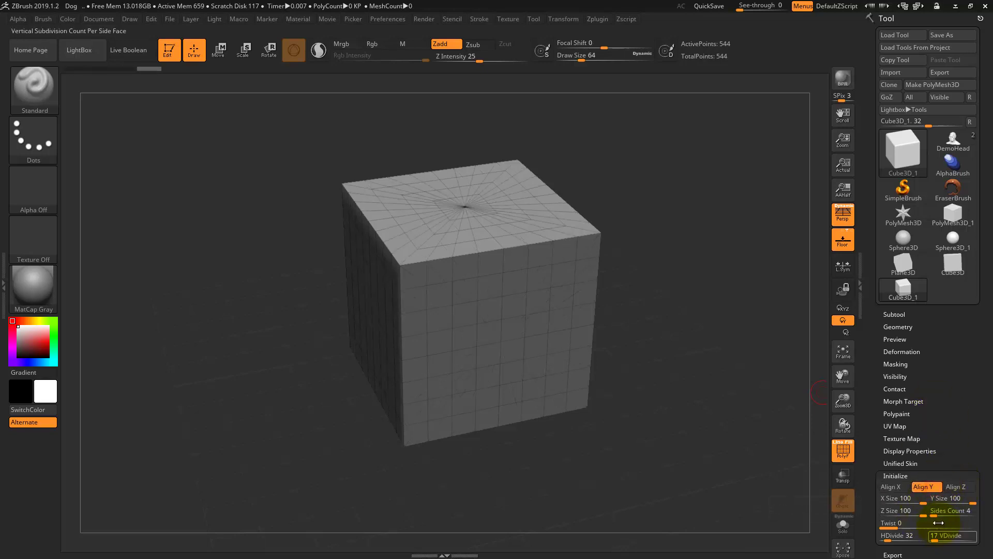
drag(897, 525, 898, 525)
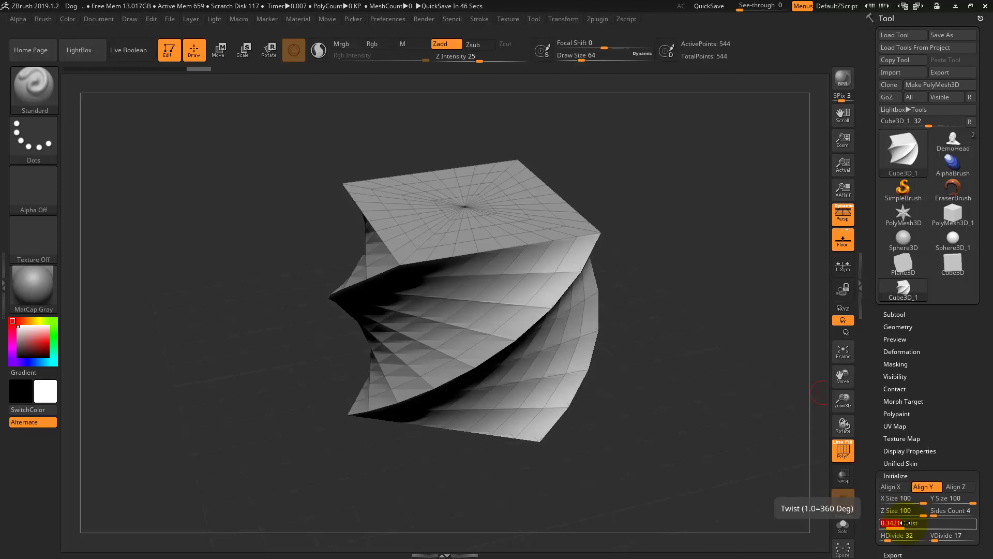
click(903, 150)
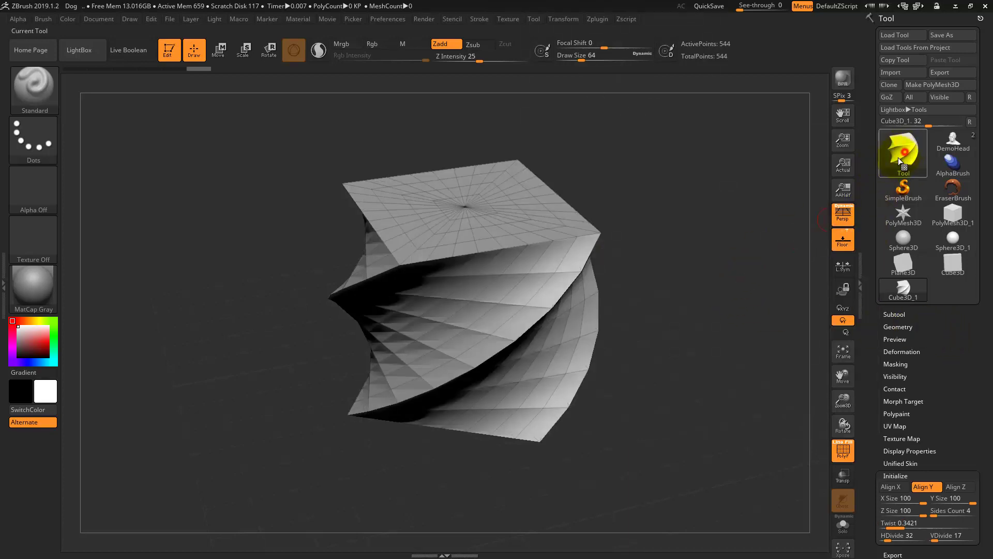
Switch to the Helix3D primitive and lower its Coverage below 8 turns
click(898, 158)
click(499, 252)
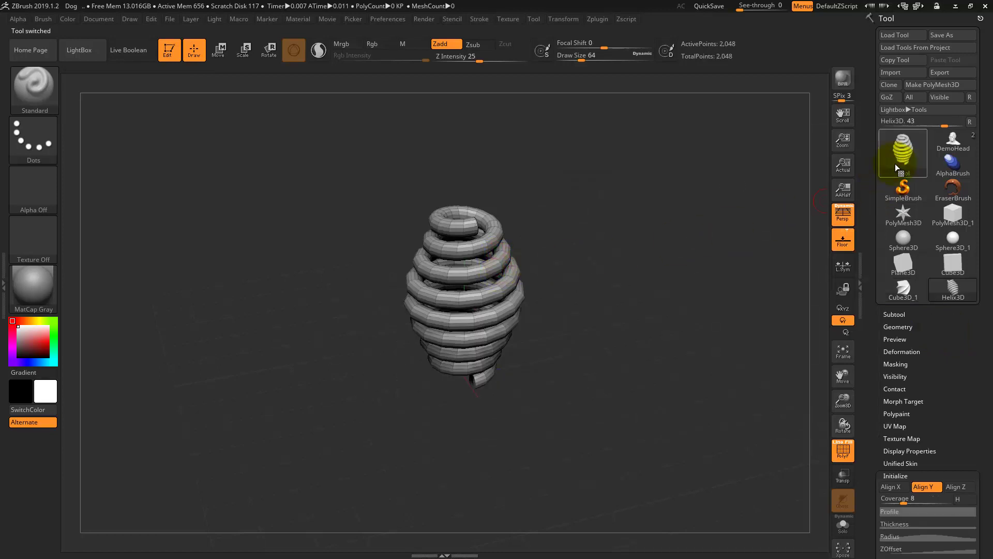
mouse_move(902, 152)
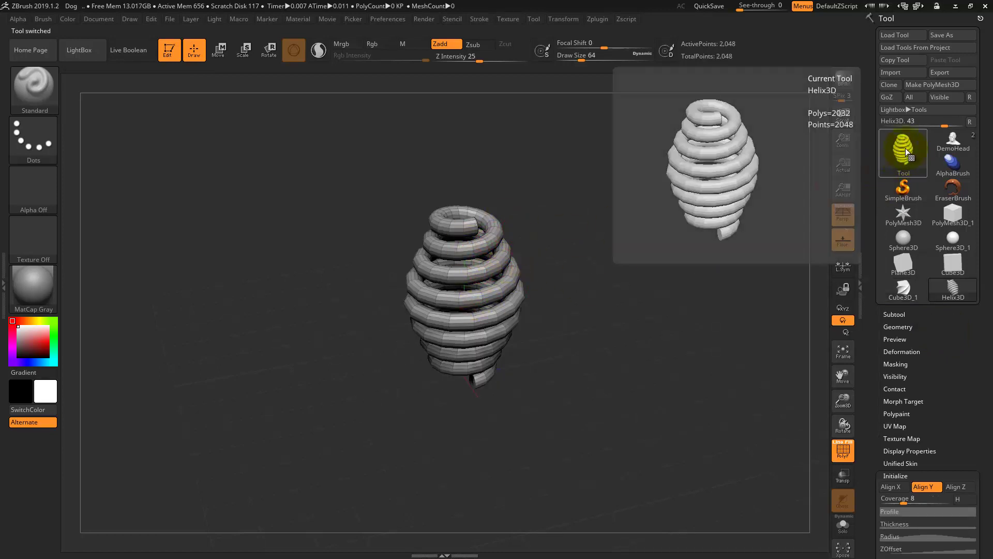
drag(986, 441, 988, 316)
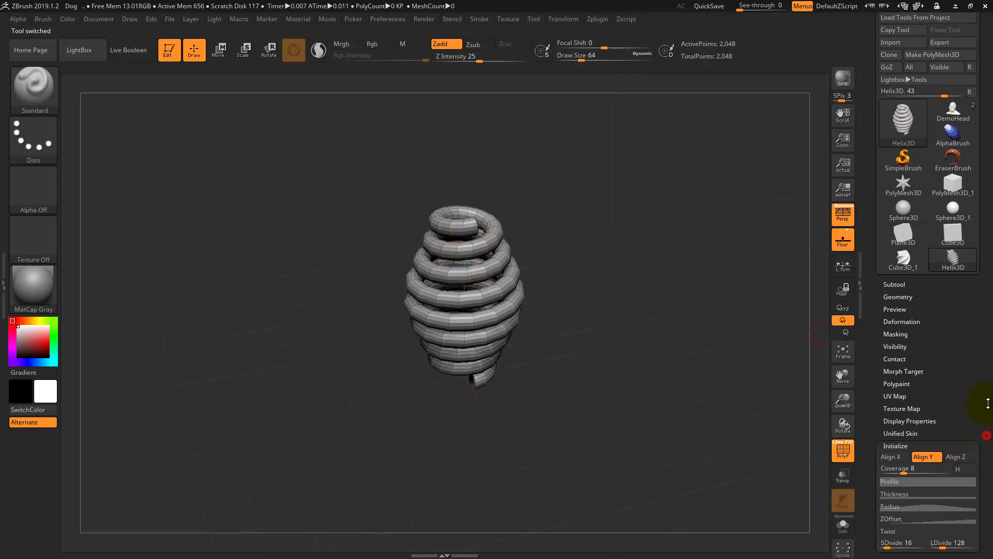
mouse_move(556, 347)
mouse_down()
mouse_move(541, 331)
mouse_move(554, 381)
mouse_move(568, 355)
mouse_move(495, 351)
mouse_up()
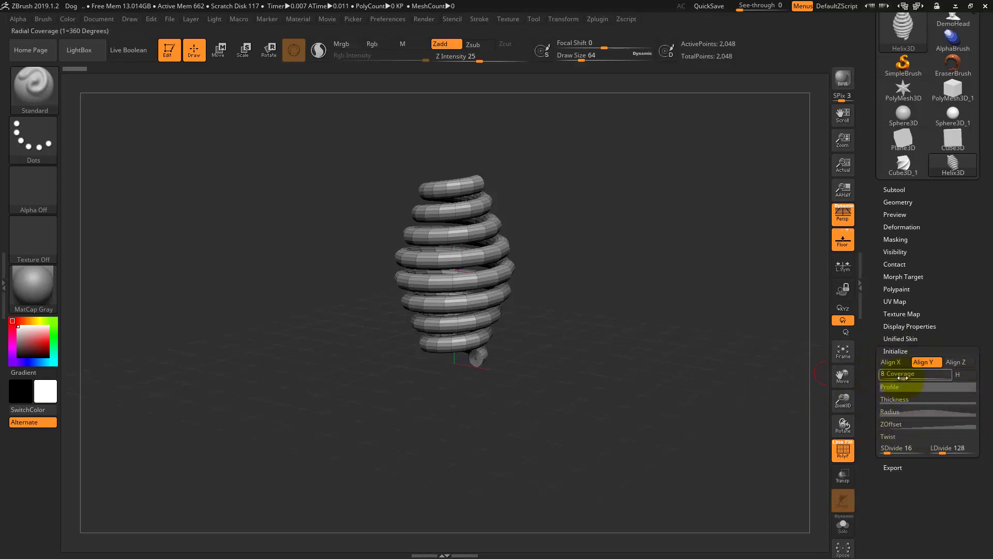
drag(905, 377, 909, 404)
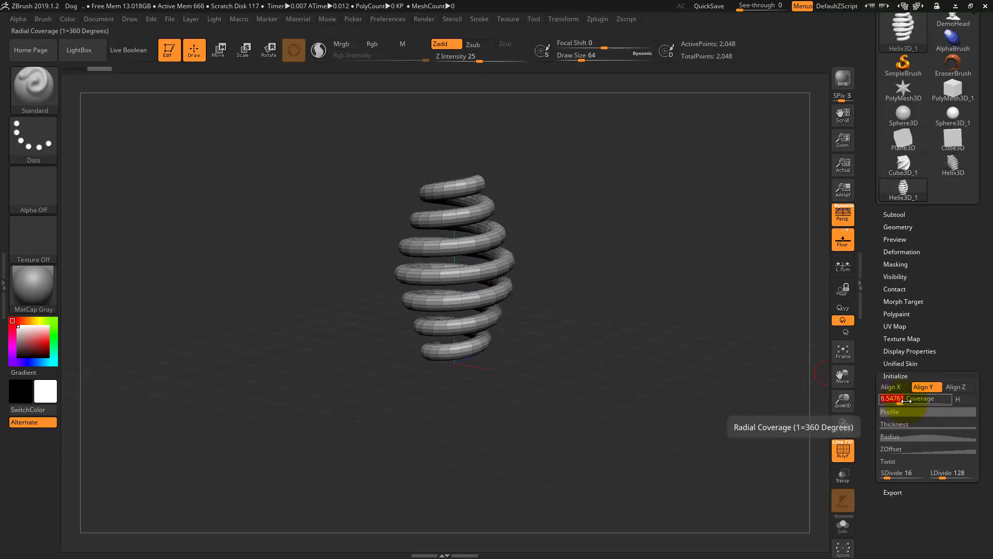
Test points on the helix Radius curve, then remove them to restore an even coil width
click(898, 435)
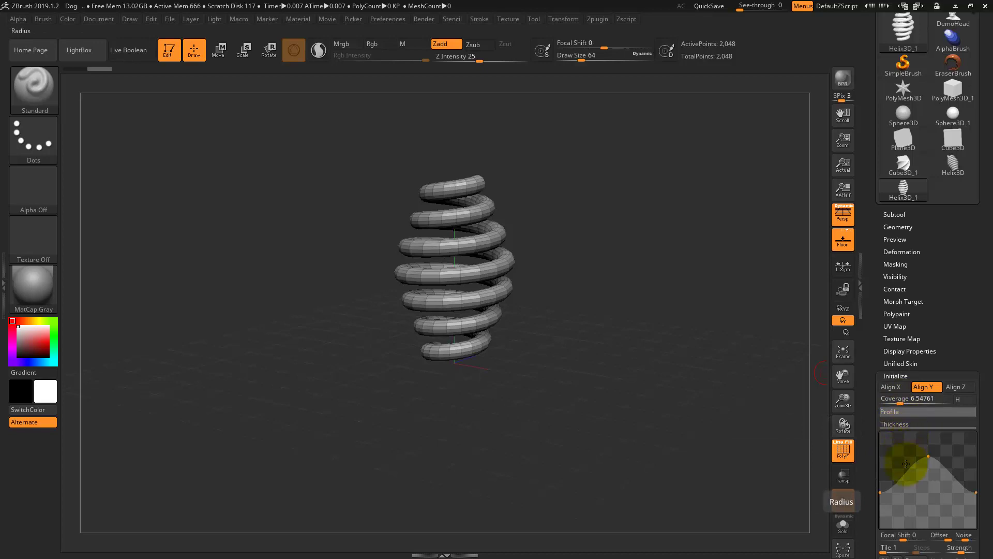
drag(905, 478, 906, 465)
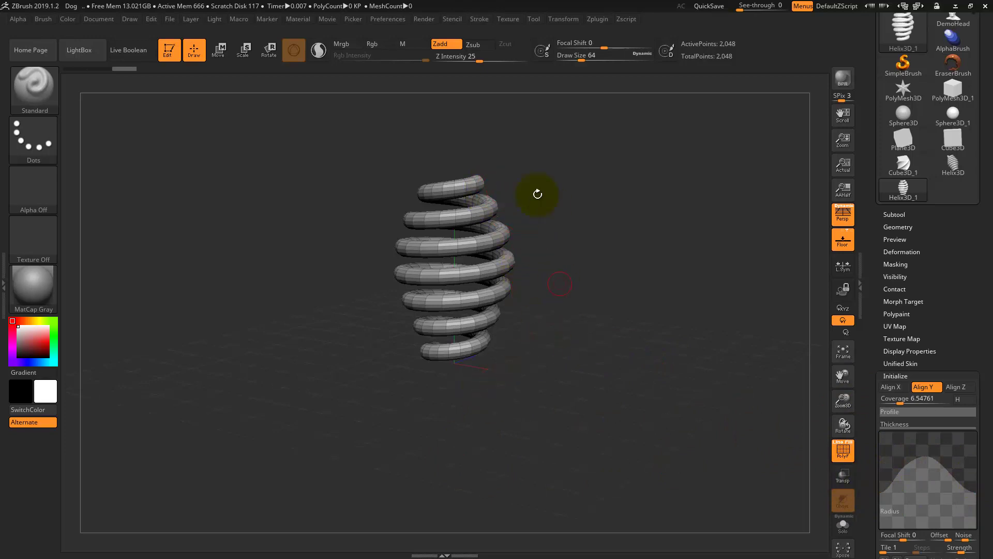
mouse_move(928, 462)
mouse_down()
mouse_move(930, 500)
mouse_move(944, 470)
mouse_move(905, 479)
mouse_up()
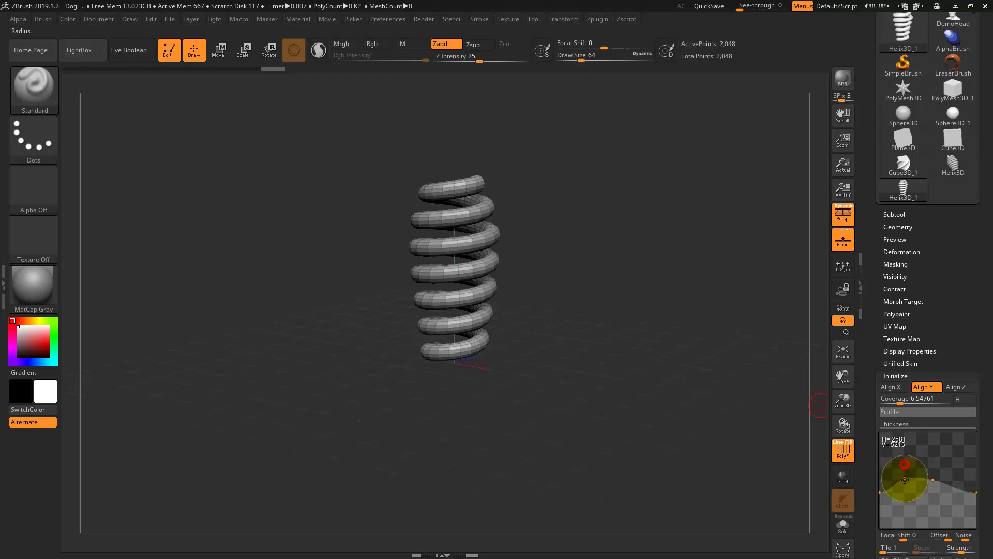
drag(904, 480, 990, 502)
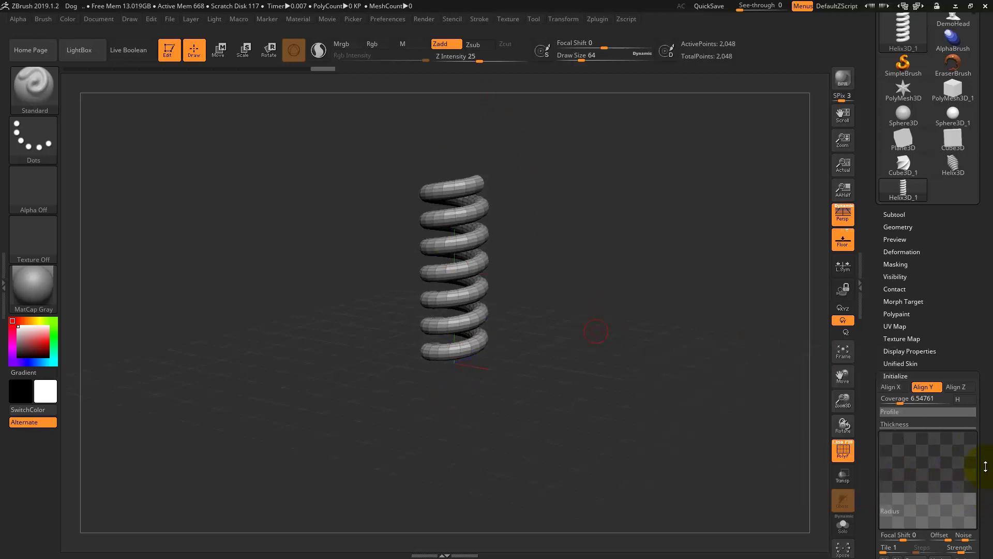
click(937, 423)
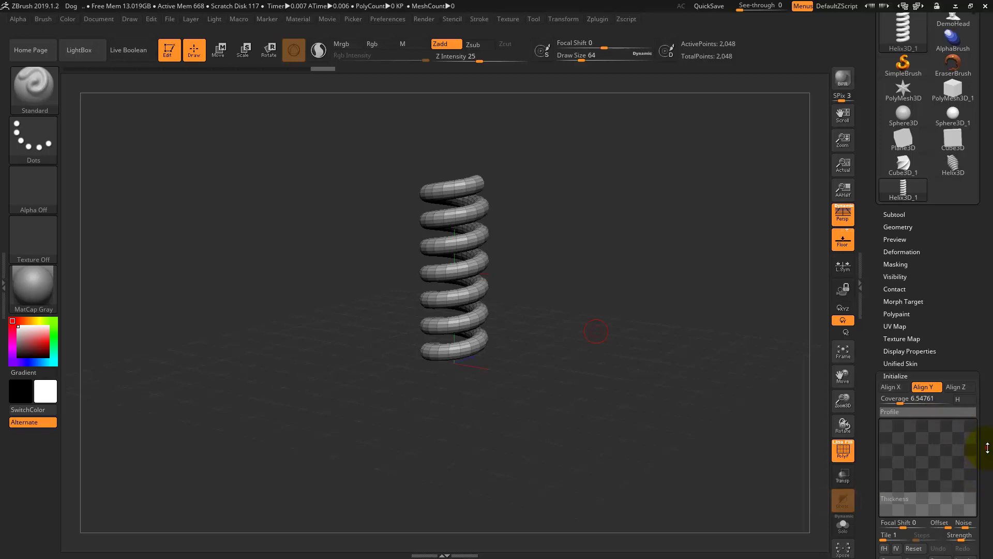
Taper the Radius curve so the coils are widest at the base and narrow upward
drag(988, 448, 983, 381)
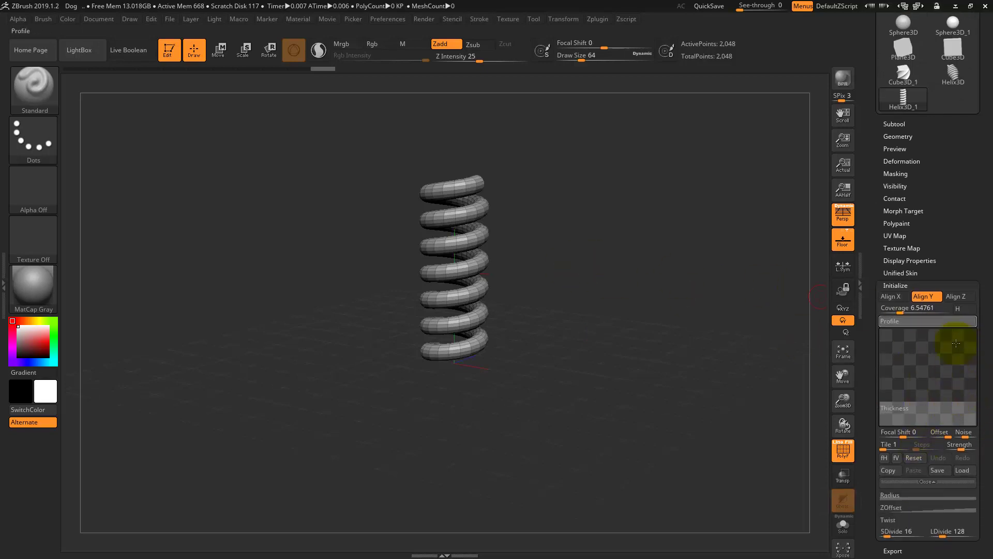
click(919, 321)
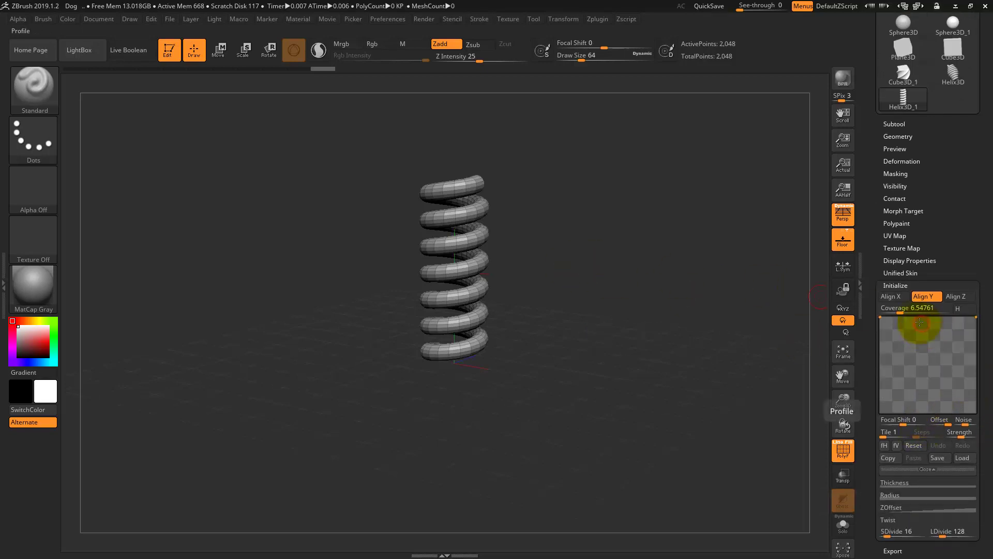
click(930, 471)
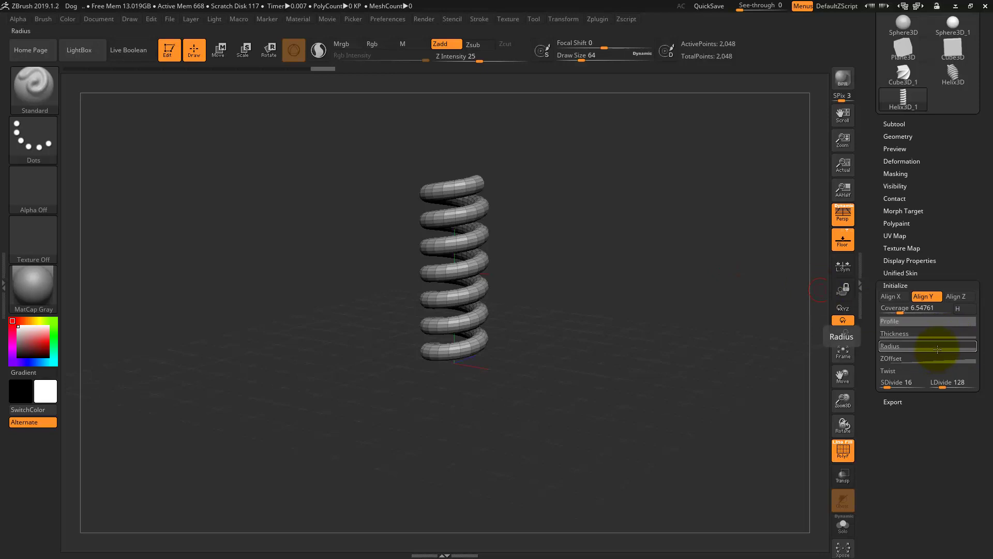
click(937, 349)
mouse_move(976, 403)
mouse_down()
mouse_move(970, 434)
mouse_move(976, 342)
mouse_up()
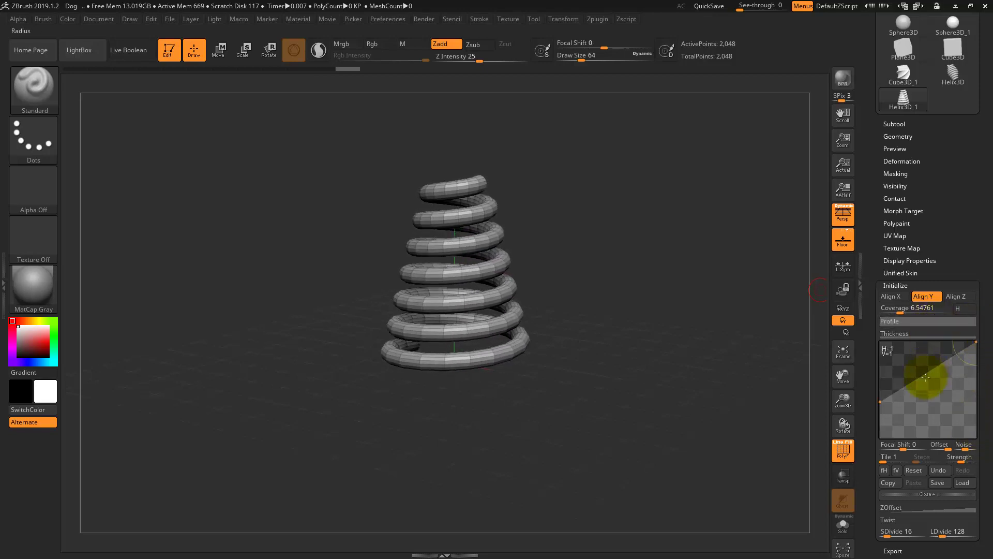
mouse_move(925, 378)
mouse_down()
mouse_move(912, 334)
mouse_move(933, 416)
mouse_up()
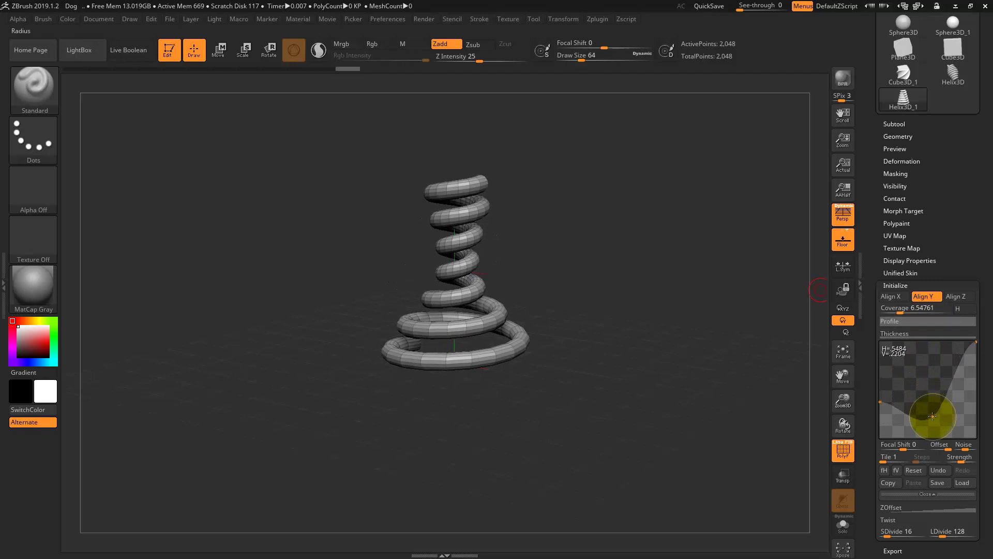
Lower the Profile curve's end point to thin the tube, then collapse Initialize
click(960, 321)
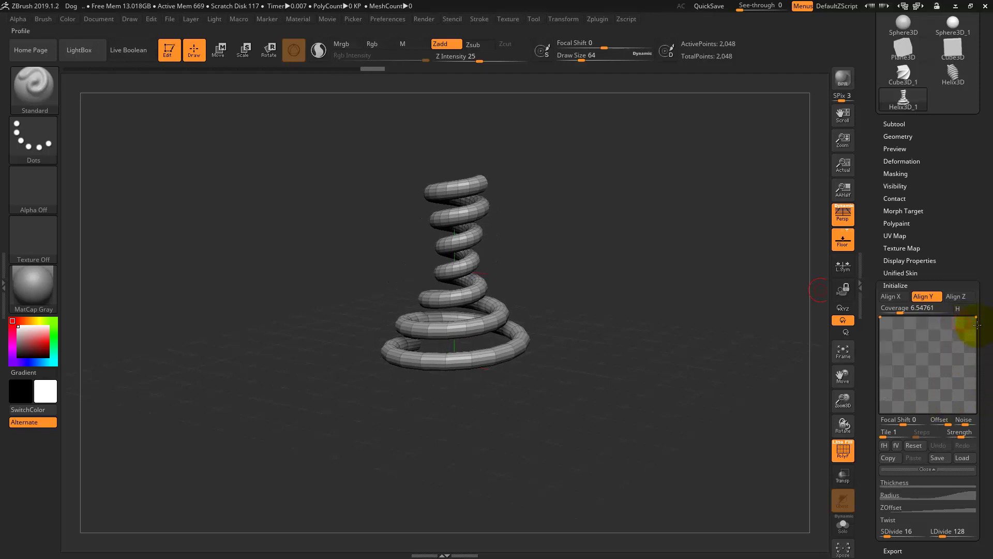
mouse_move(974, 319)
mouse_down()
mouse_move(969, 415)
mouse_move(975, 297)
mouse_move(970, 414)
mouse_move(975, 311)
mouse_up()
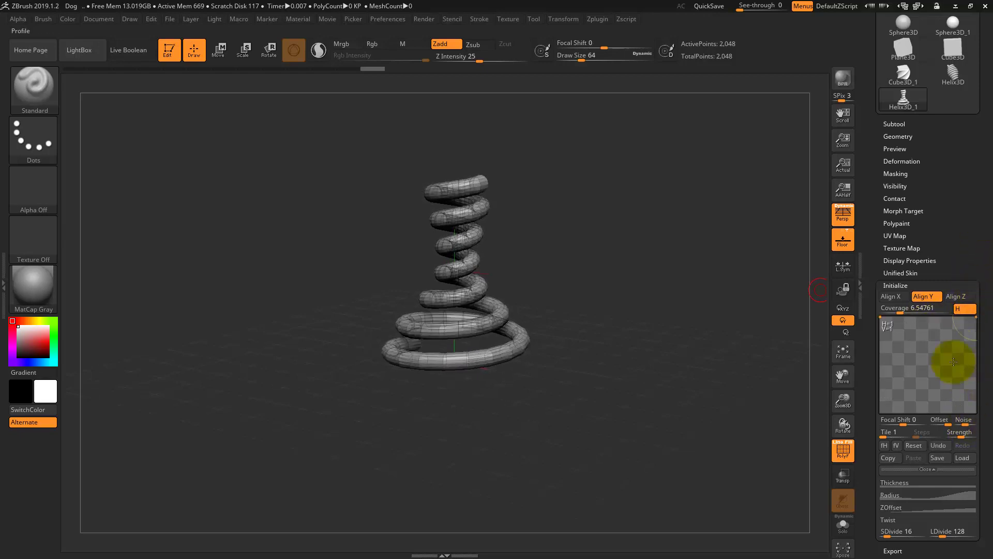
click(939, 286)
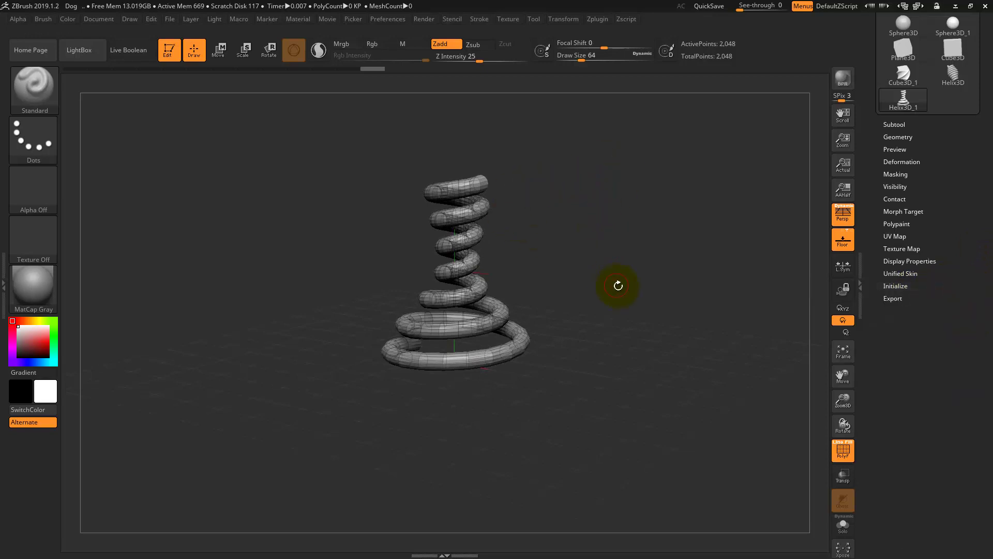
drag(619, 285, 625, 307)
Try the Gear3D primitive, then make the 14-point PolyMesh3D star the active tool
drag(977, 197, 935, 264)
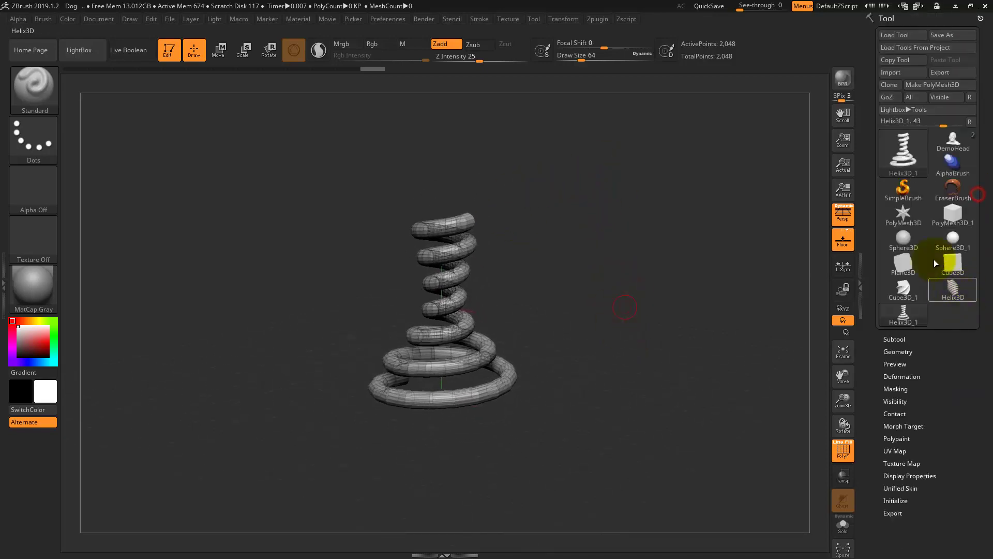
click(903, 155)
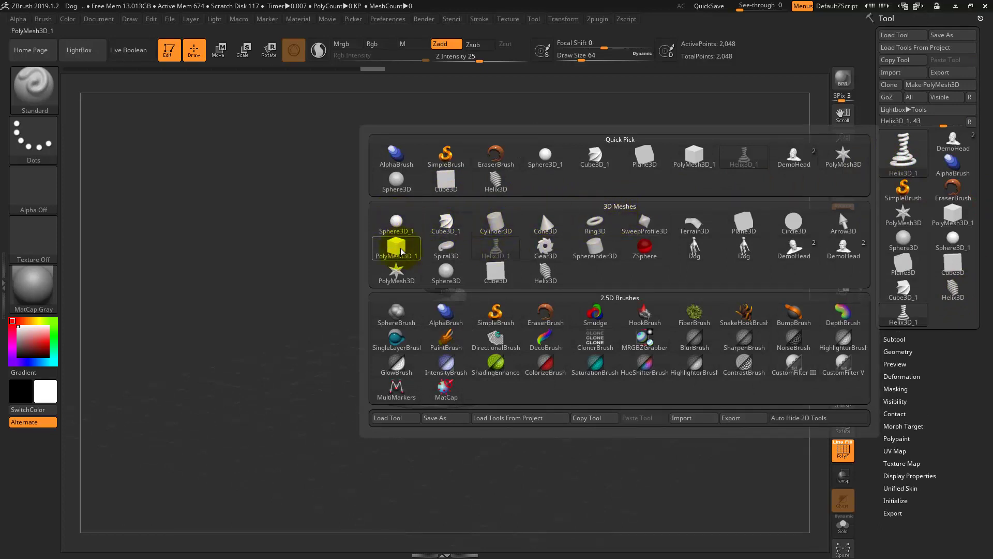
mouse_move(495, 271)
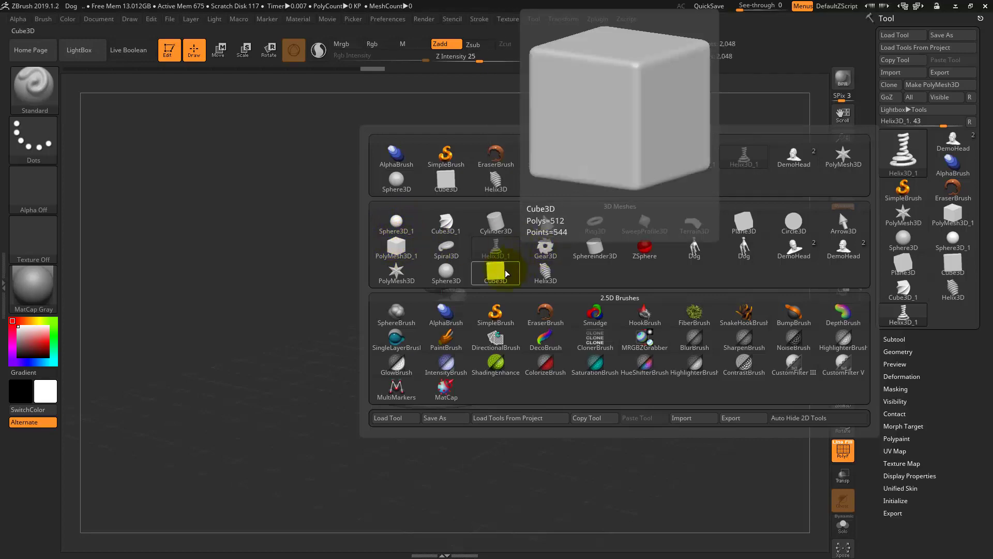
click(554, 257)
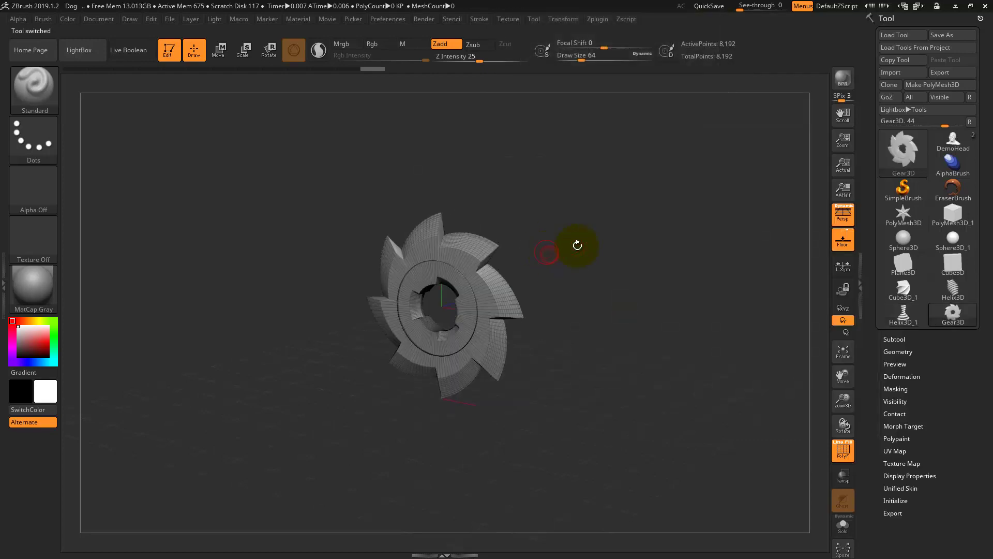
click(884, 141)
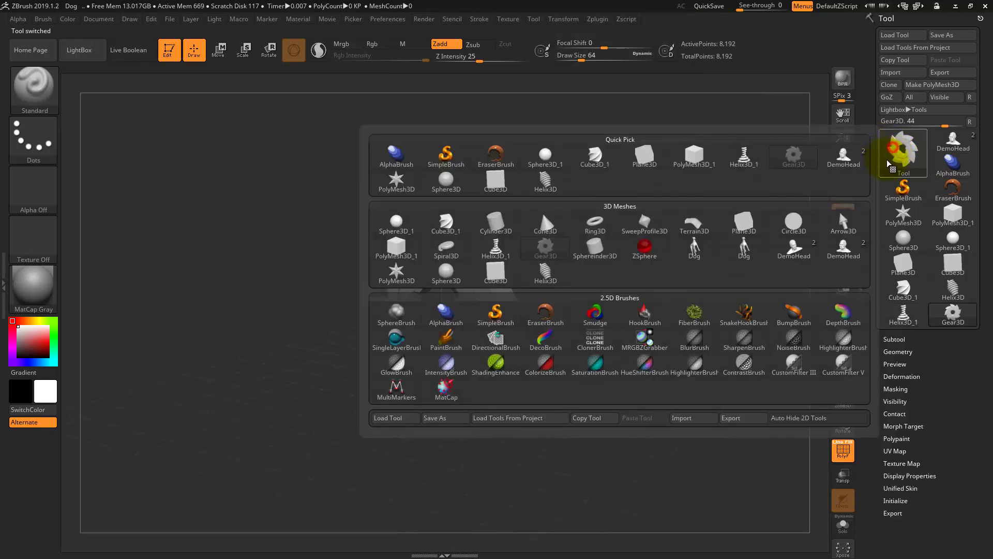
click(407, 279)
Replace the star with a Gizmo PolyCube and lower its resolution to 5
click(696, 208)
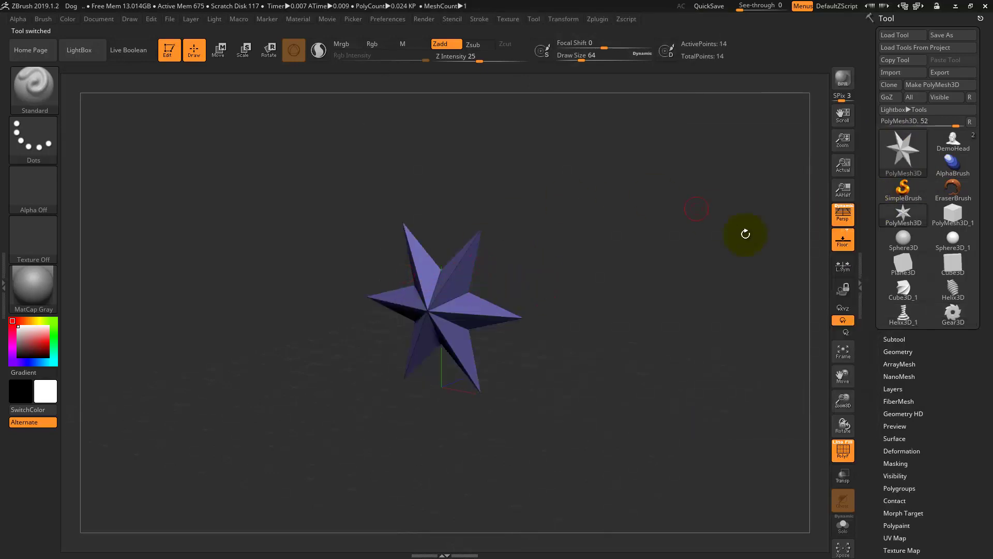
key(w)
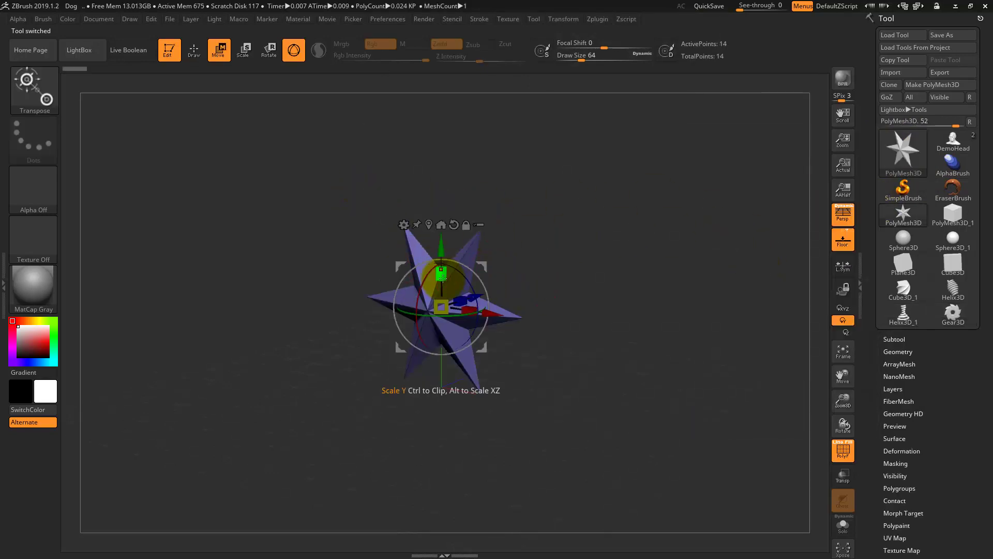
click(404, 225)
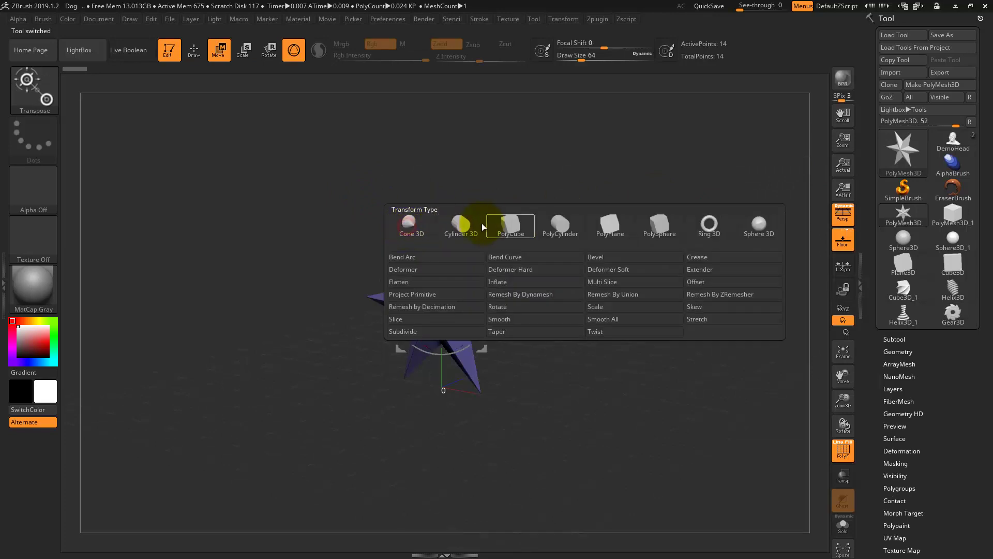
click(516, 229)
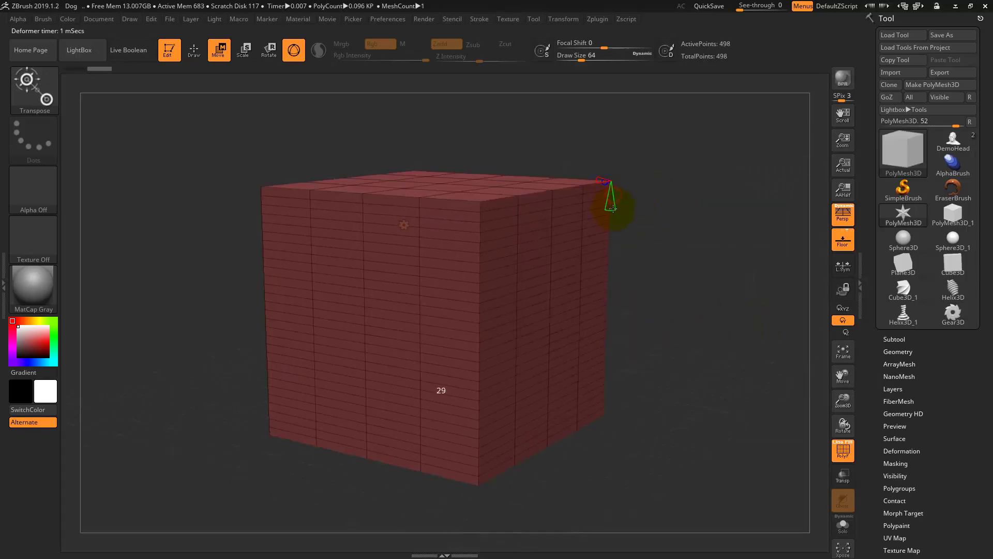
mouse_move(613, 203)
mouse_down()
mouse_move(603, 180)
mouse_move(606, 192)
mouse_up()
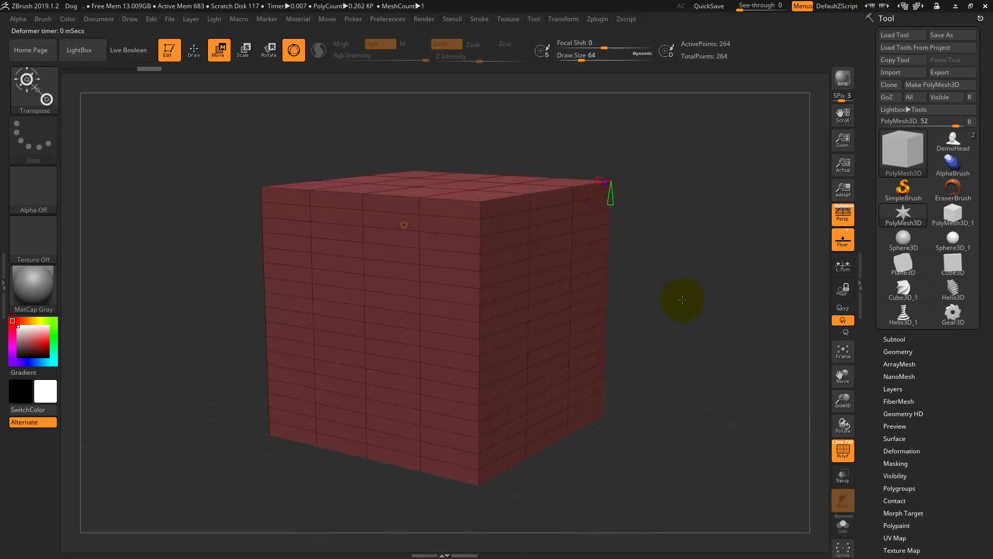
Orbit to view the cube at an angle and expand the quick primitive Initialize options
mouse_move(682, 299)
mouse_down()
mouse_move(693, 326)
mouse_move(688, 388)
mouse_move(693, 336)
mouse_up()
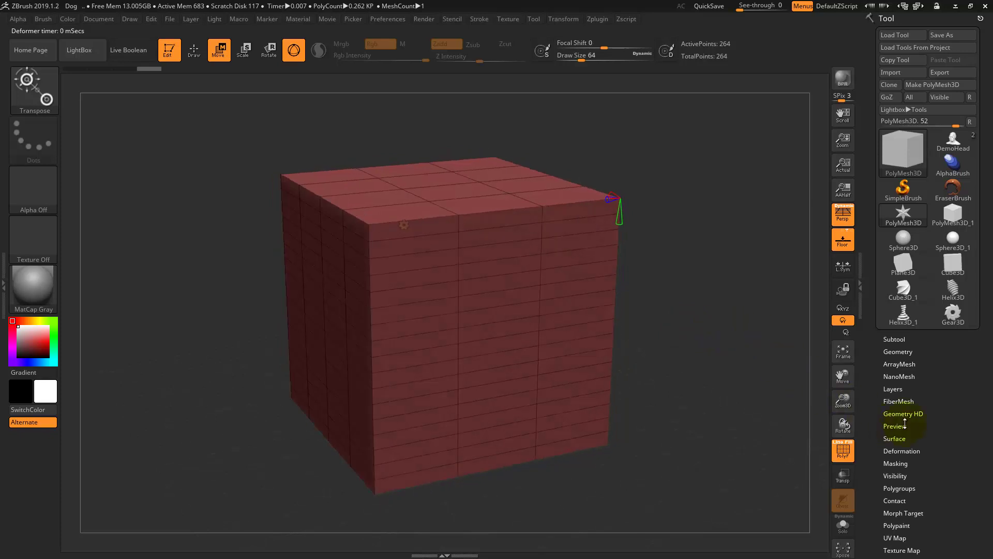
drag(972, 465, 939, 344)
click(906, 358)
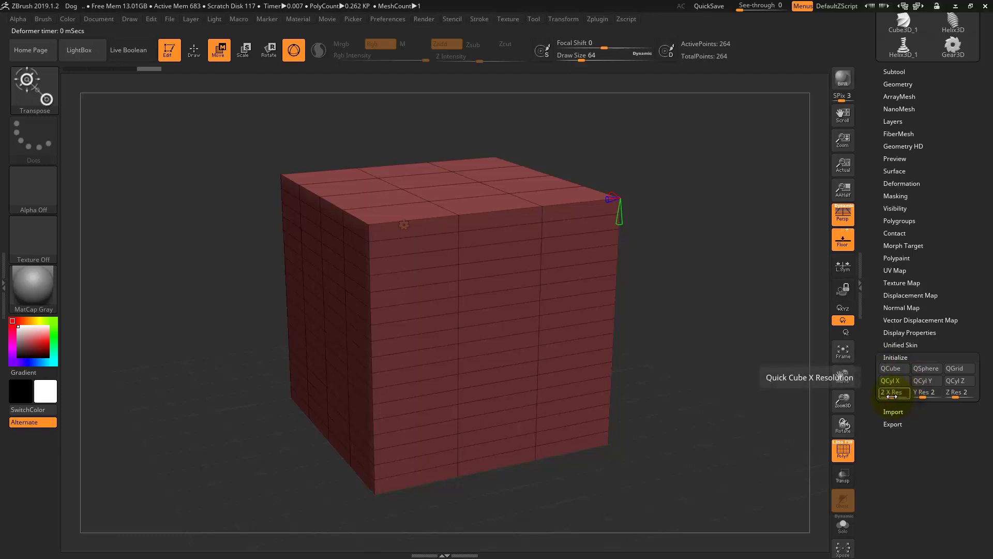
Rebuild the mesh as a low-resolution QCube, frame it in view, and lower its X Res
drag(900, 395, 898, 416)
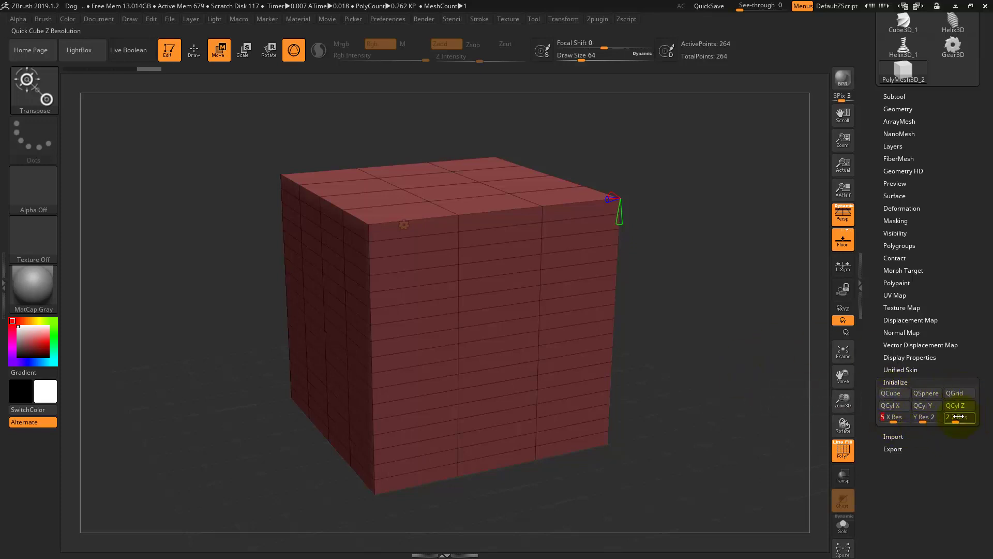
click(404, 226)
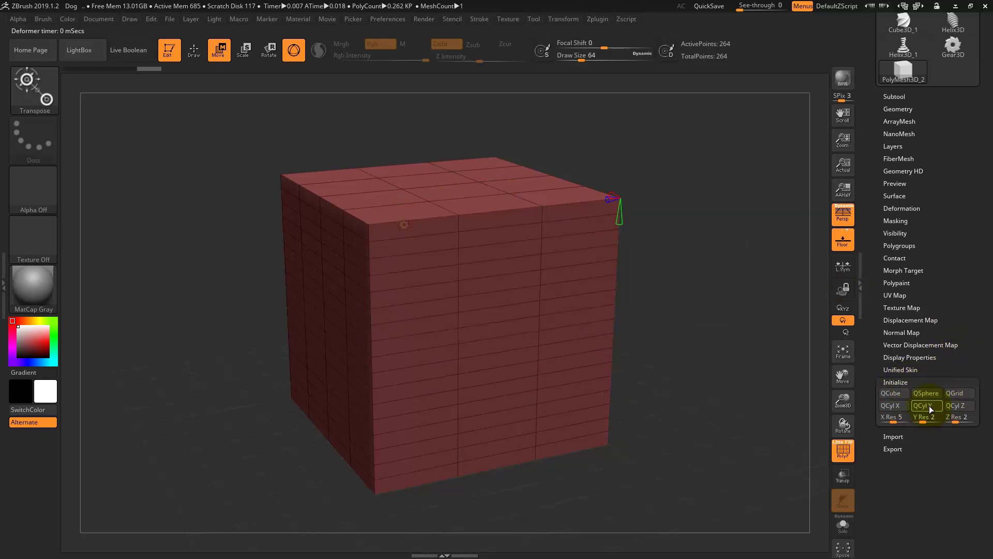
click(892, 397)
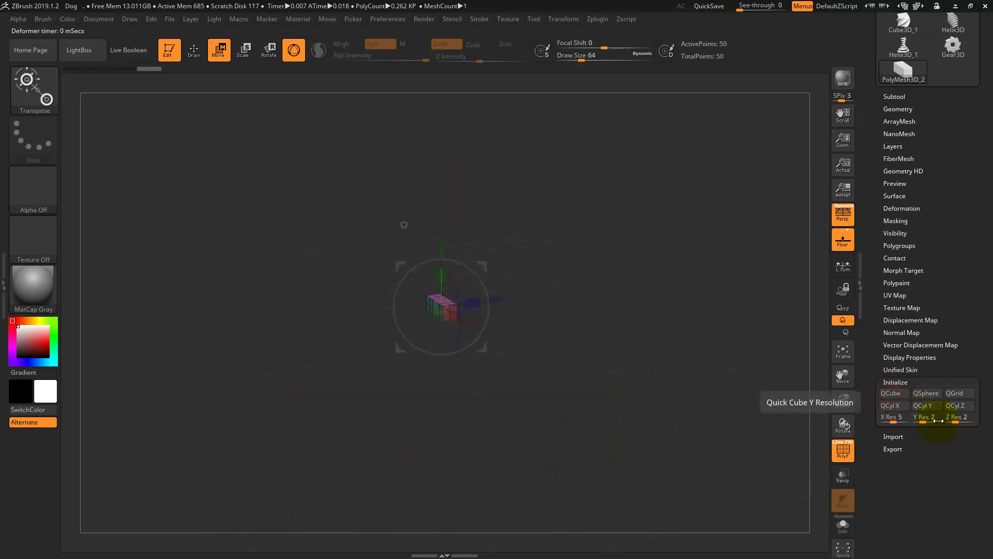
alt+drag(588, 359, 536, 386)
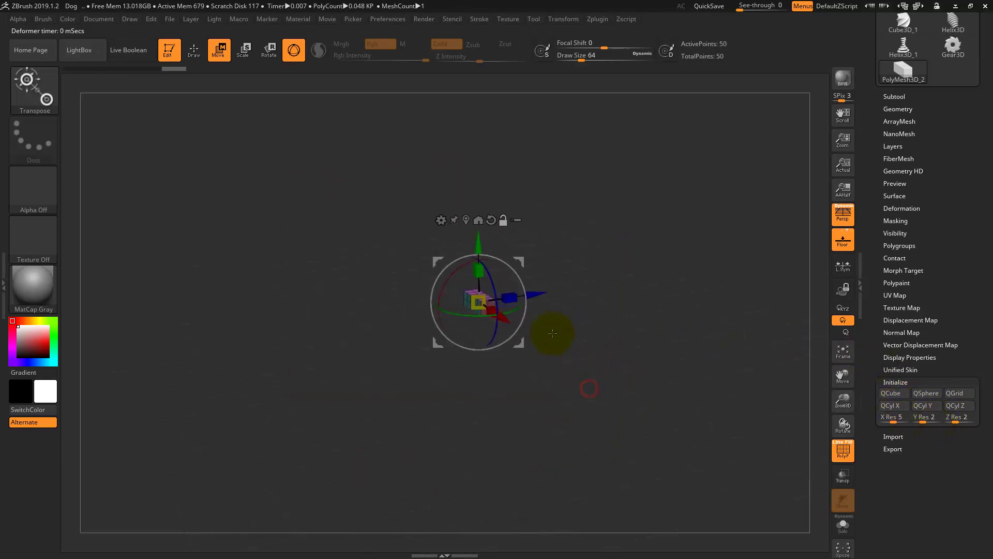
mouse_move(536, 386)
ctrl+right_down()
mouse_move(602, 420)
mouse_move(860, 359)
ctrl+right_up()
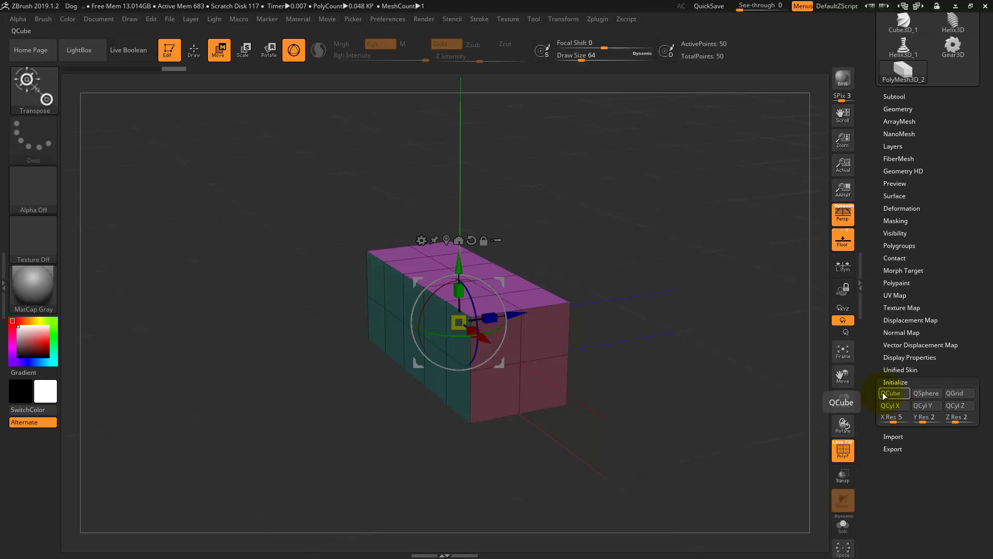
drag(896, 419, 893, 420)
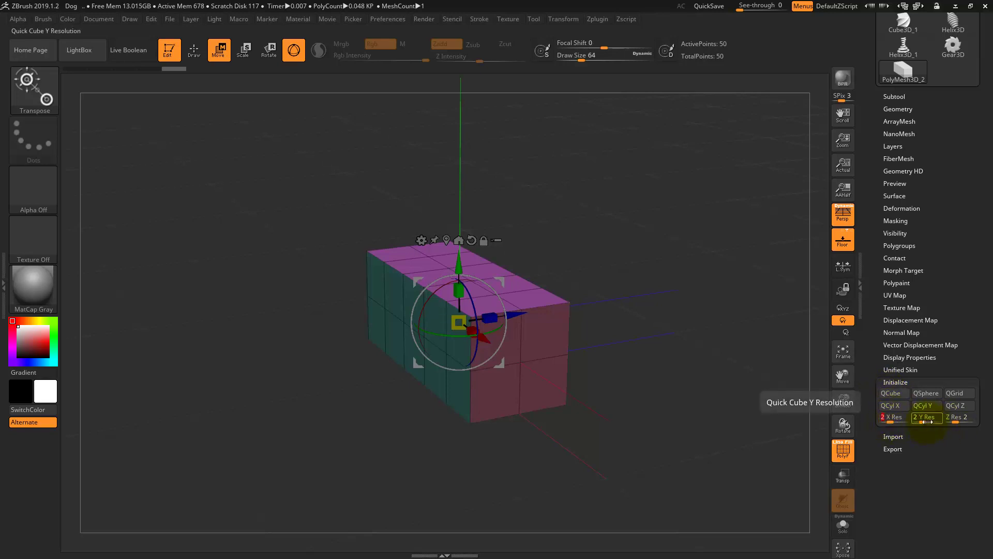
Rebuild the QCube with two divisions, then with X Res 12 as a long segmented box
click(898, 395)
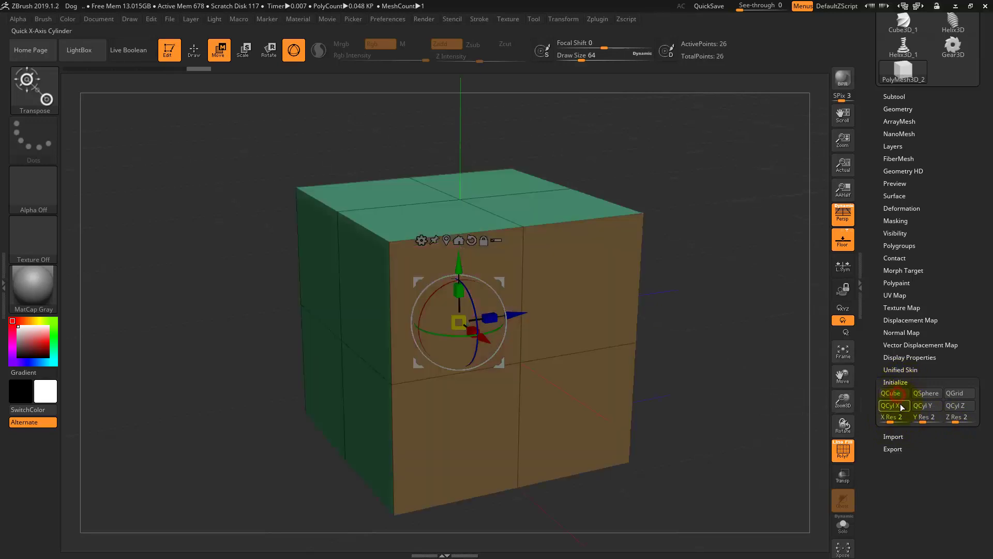
mouse_move(898, 422)
mouse_down()
mouse_move(911, 423)
mouse_move(896, 423)
mouse_up()
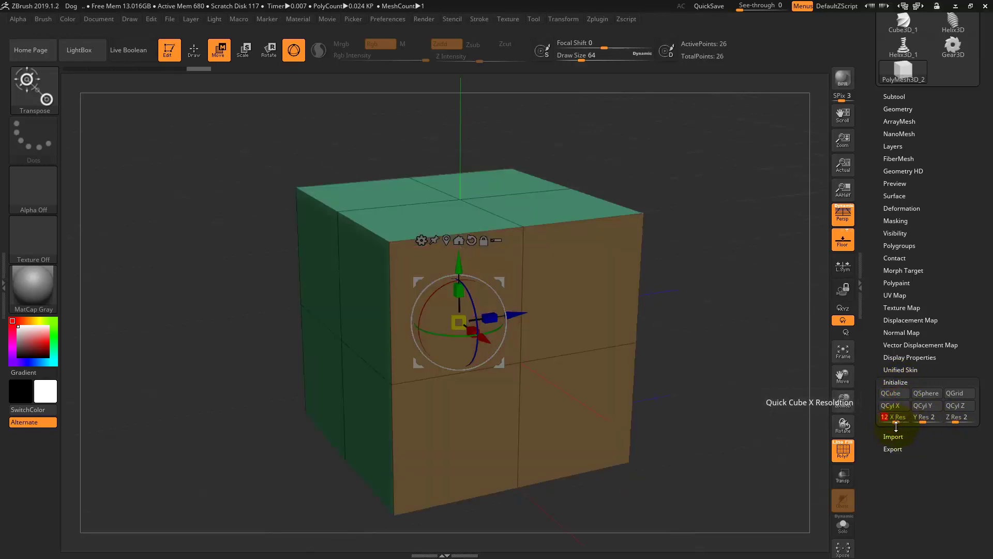
click(893, 395)
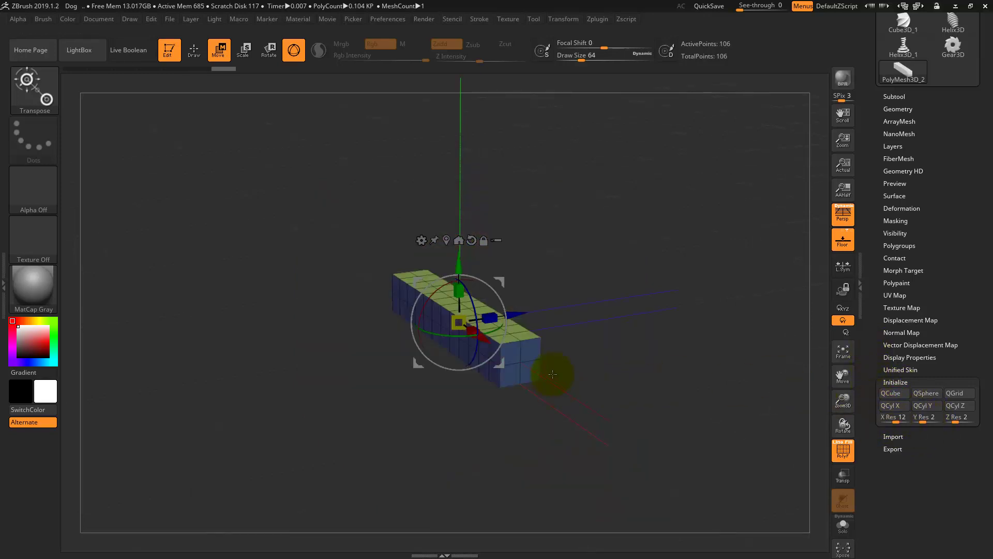
mouse_move(579, 382)
mouse_down()
mouse_move(568, 366)
mouse_move(643, 355)
mouse_up()
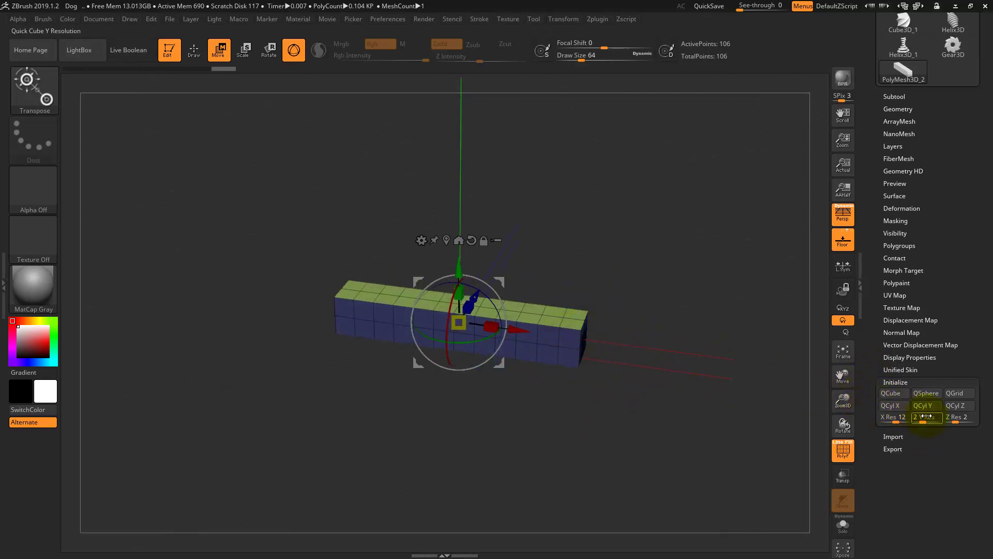
Rebuild the mesh as a QSphere with Y Res 12 and adjust its Z Res
click(927, 395)
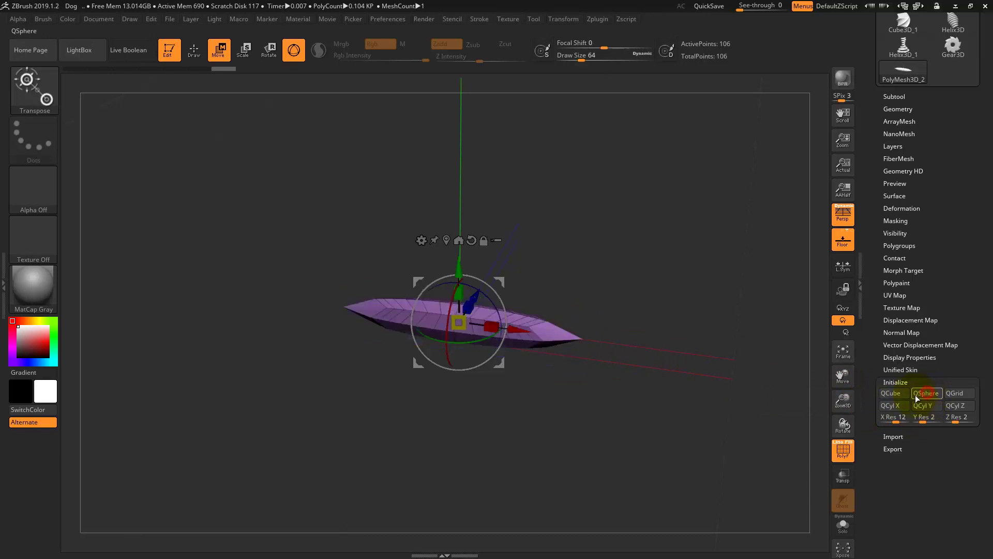
mouse_move(683, 329)
mouse_down()
mouse_move(659, 326)
mouse_move(658, 372)
mouse_up()
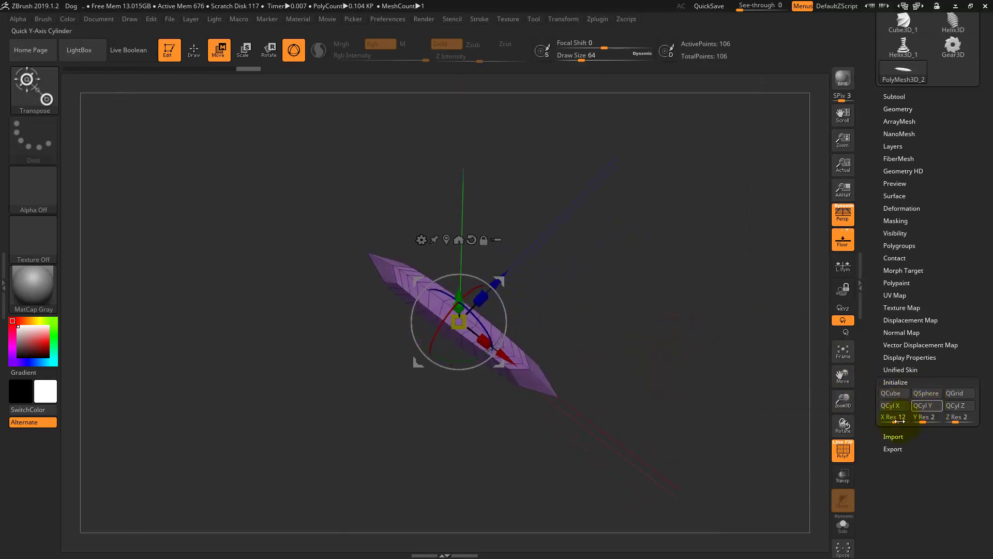
drag(924, 420, 934, 432)
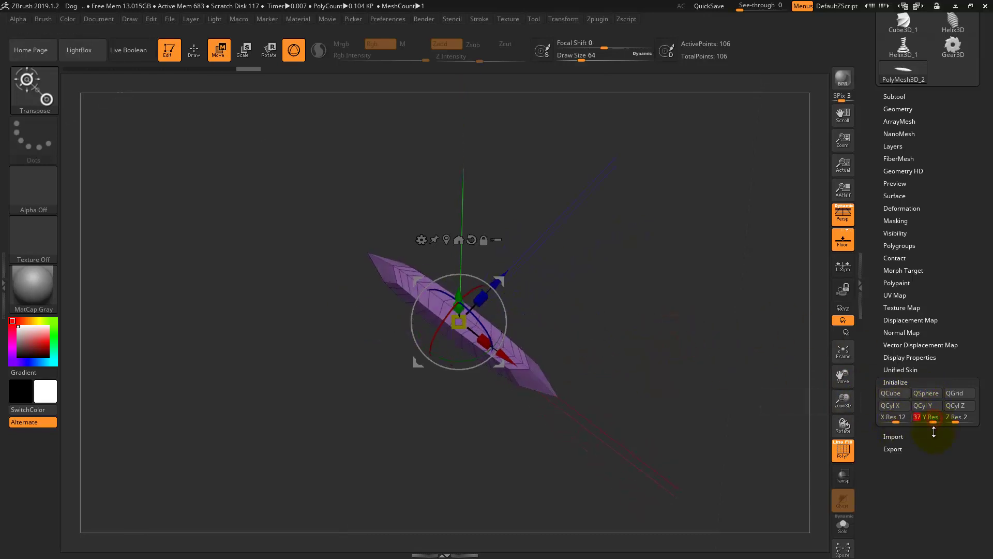
click(927, 394)
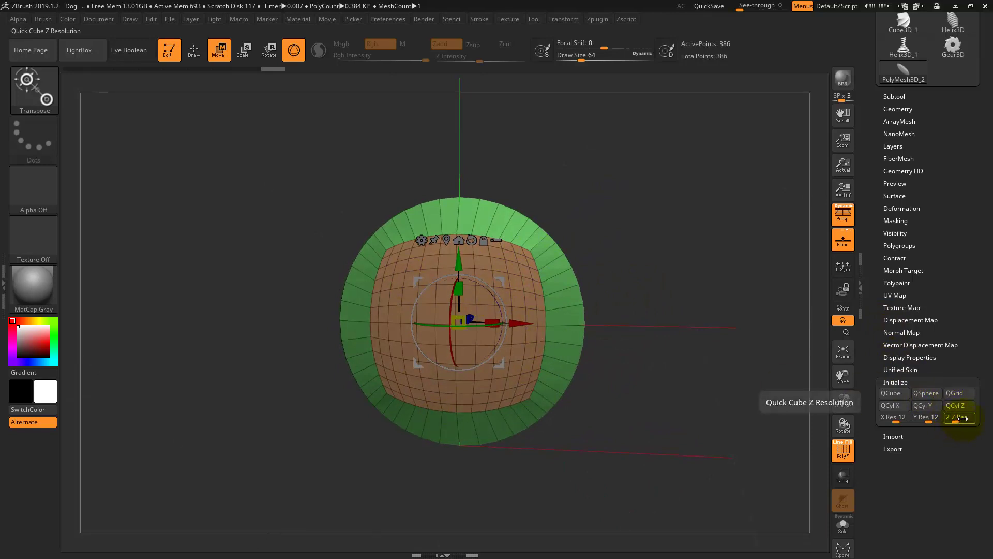
drag(963, 418, 957, 437)
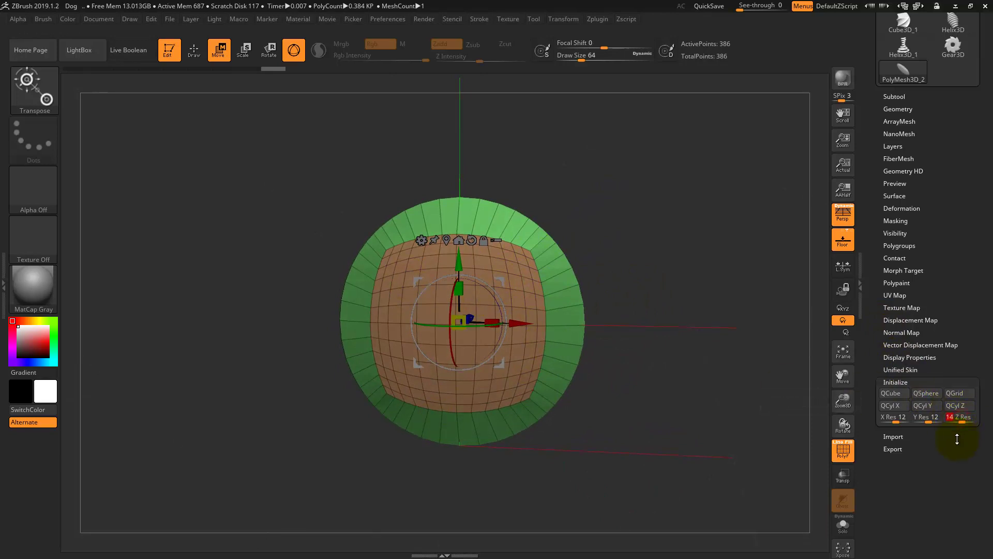
Rebuild the QSphere at 12 on every axis and toggle PolyF off to show plain gray
click(931, 393)
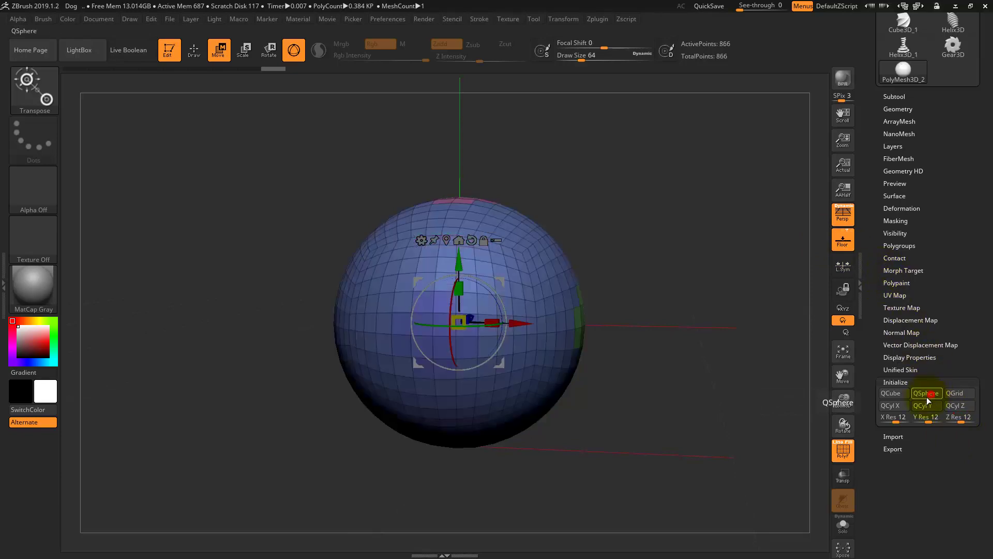
mouse_move(666, 329)
mouse_down()
mouse_move(610, 381)
mouse_move(652, 317)
mouse_move(548, 295)
mouse_move(634, 333)
mouse_move(635, 320)
mouse_up()
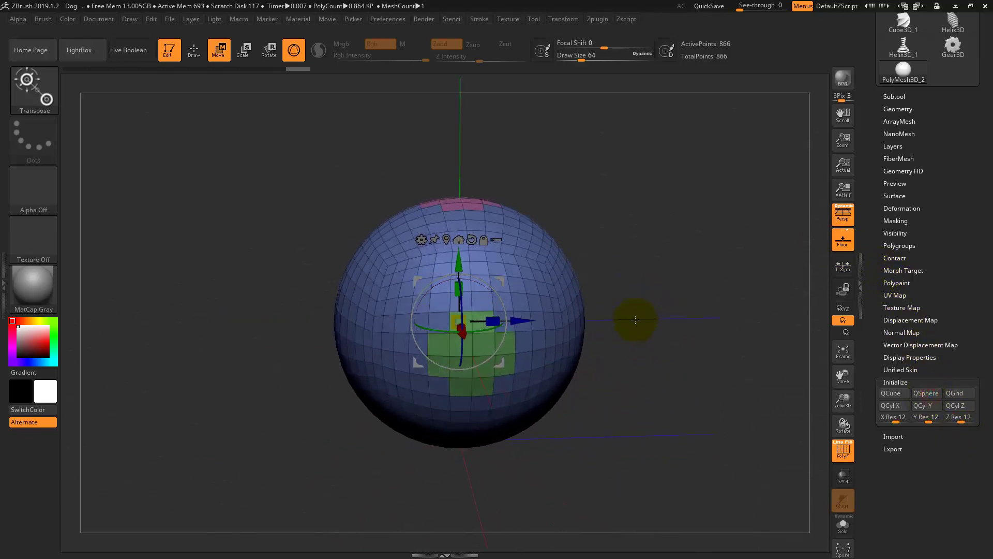
key(shift+f)
mouse_move(643, 357)
mouse_down()
mouse_move(640, 368)
mouse_move(676, 313)
mouse_move(640, 392)
mouse_move(617, 401)
mouse_up()
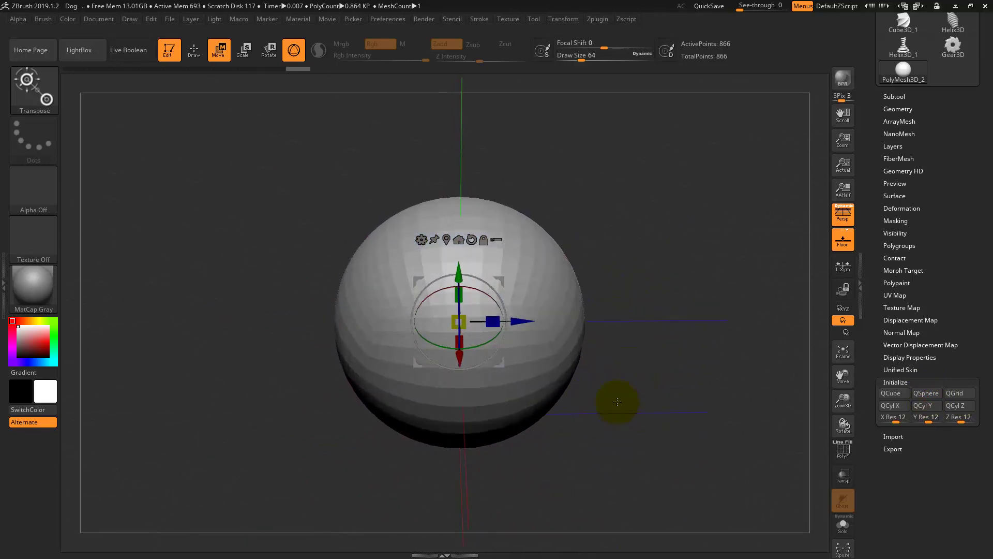
key(shift+f)
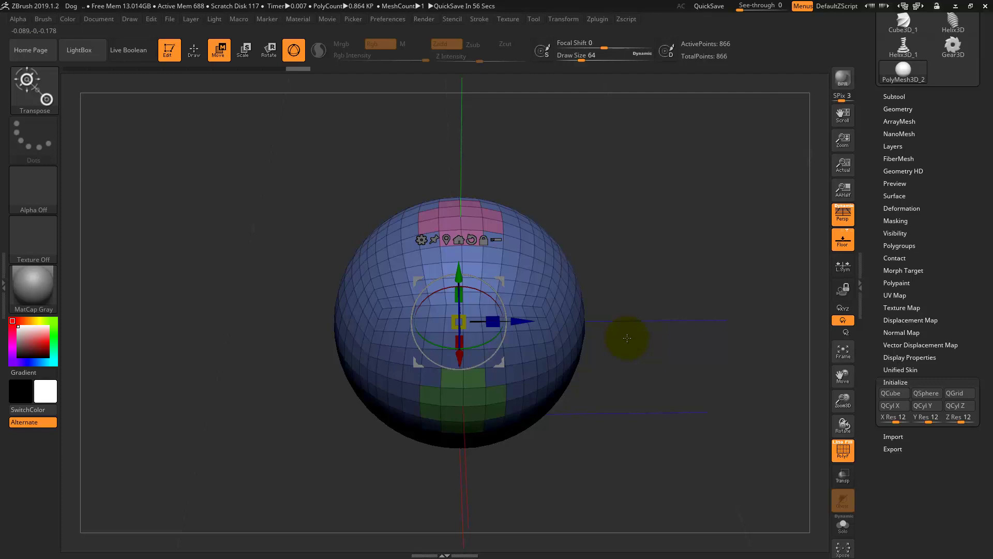
key(shift+f)
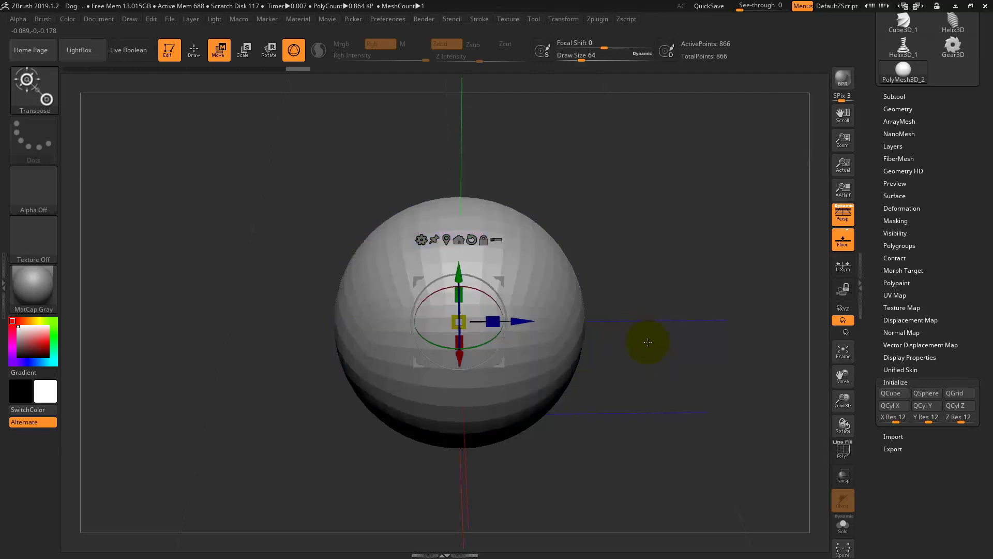
mouse_move(647, 342)
mouse_down()
mouse_move(605, 350)
mouse_move(476, 255)
mouse_up()
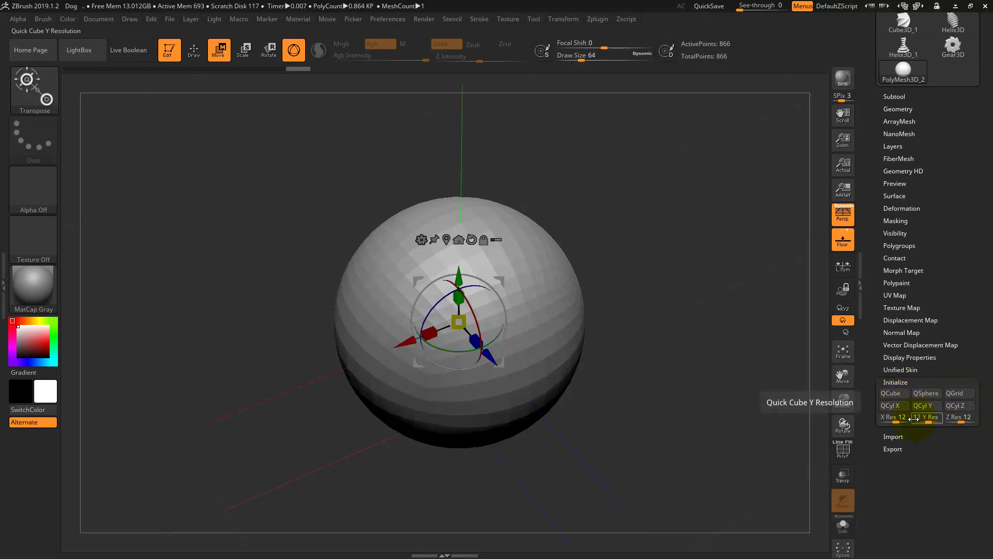
Turn the sphere into a Cylinder 3D gizmo primitive and view it side-on
click(422, 240)
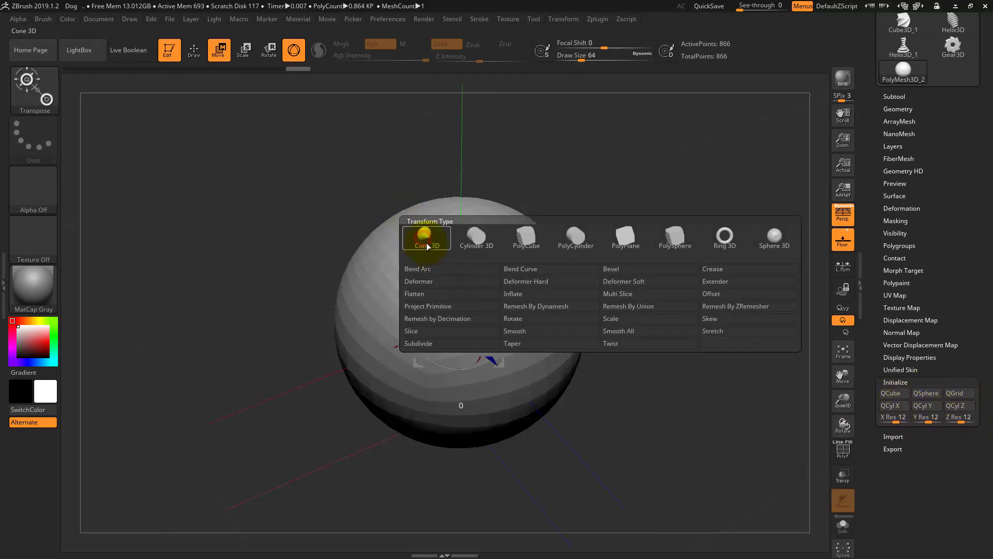
click(486, 239)
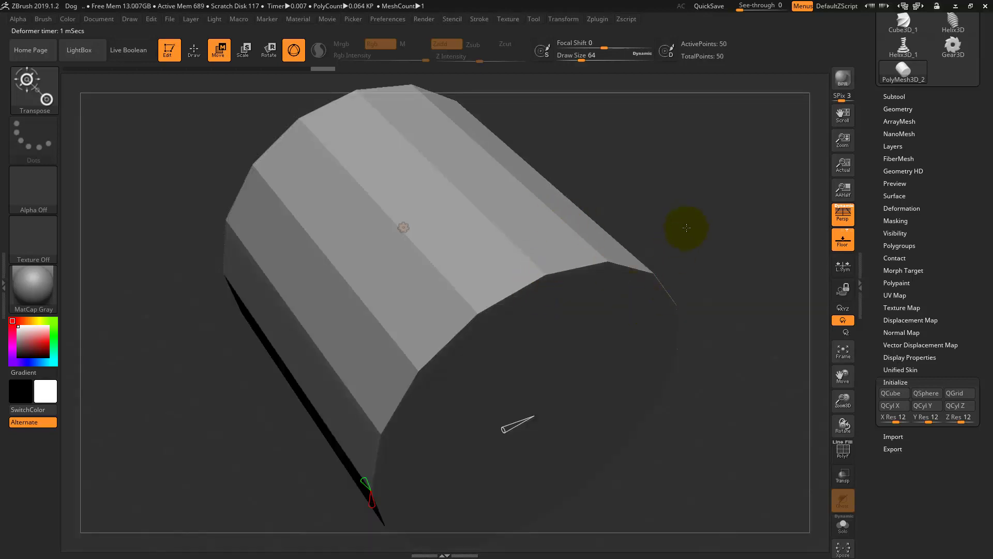
mouse_move(719, 253)
mouse_down()
mouse_move(716, 228)
mouse_move(732, 232)
mouse_up()
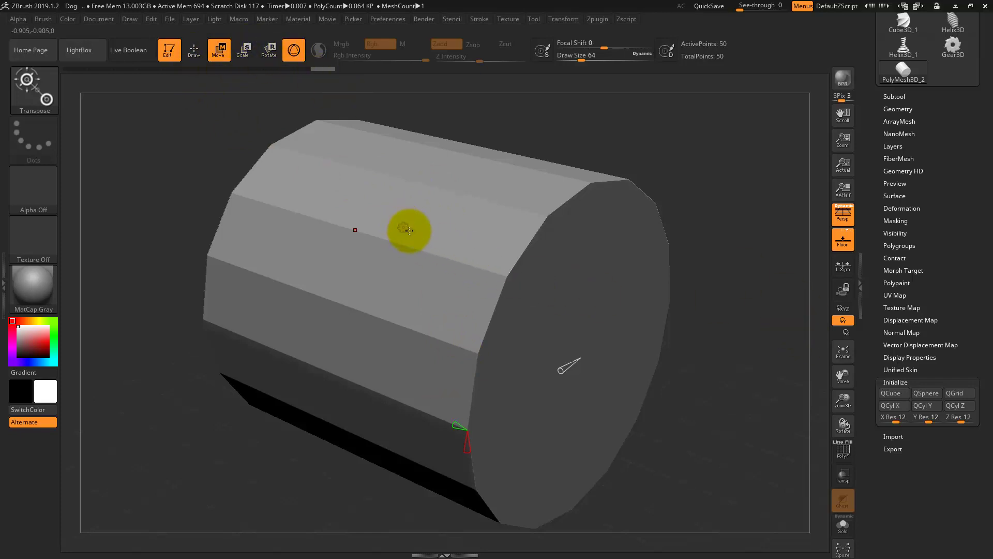
key(q)
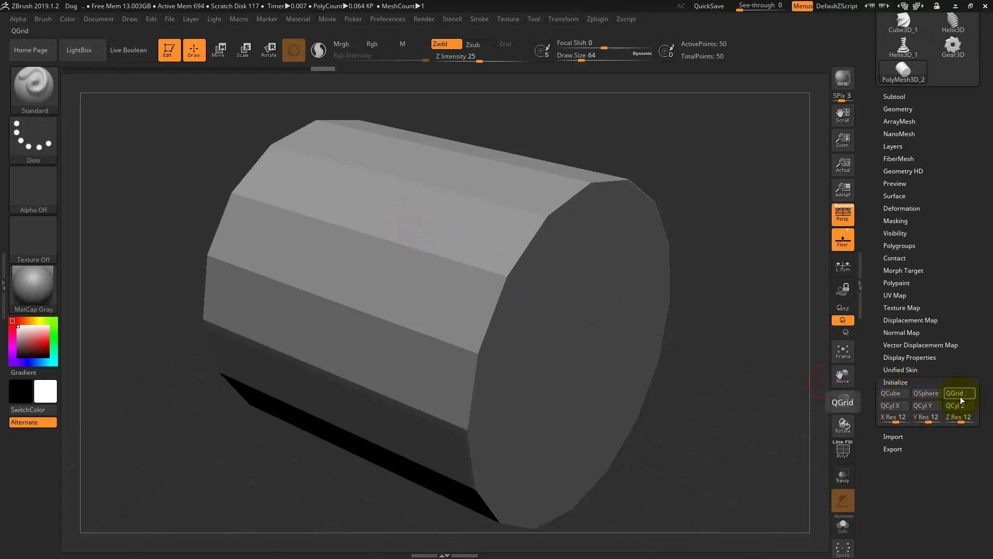
key(w)
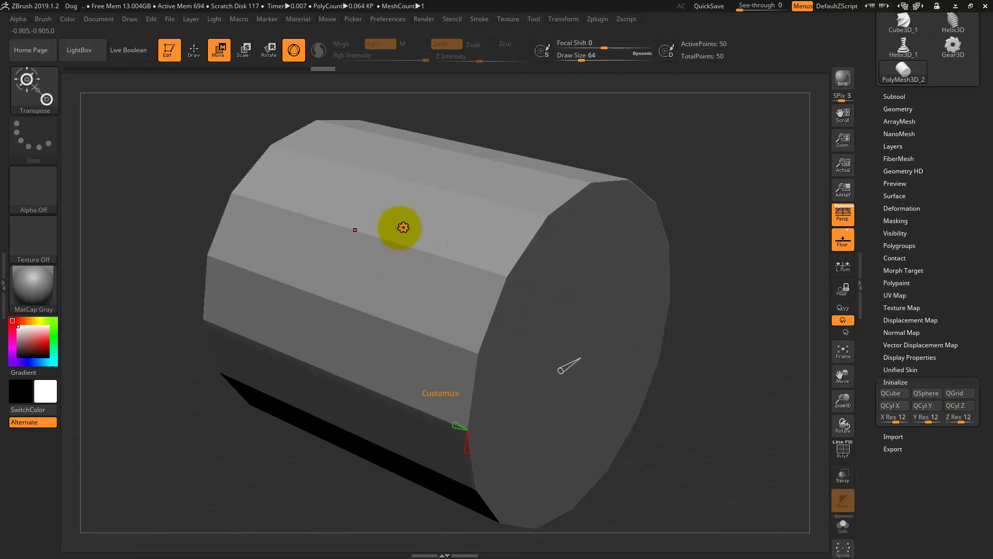
Drag the cylinder's inner radius outward to hollow it into a thin-walled tube
click(576, 357)
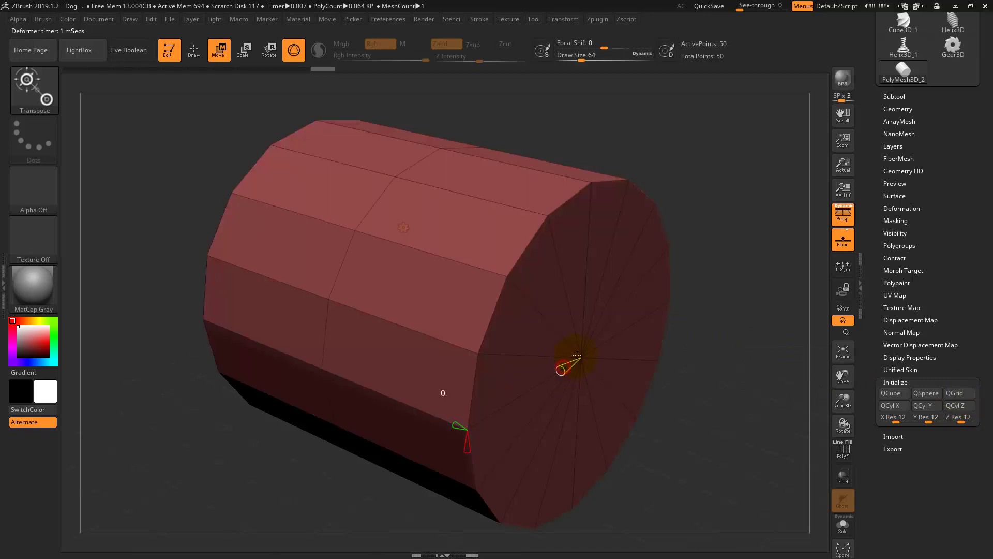
mouse_move(572, 365)
mouse_down()
mouse_move(467, 448)
mouse_move(466, 472)
mouse_up()
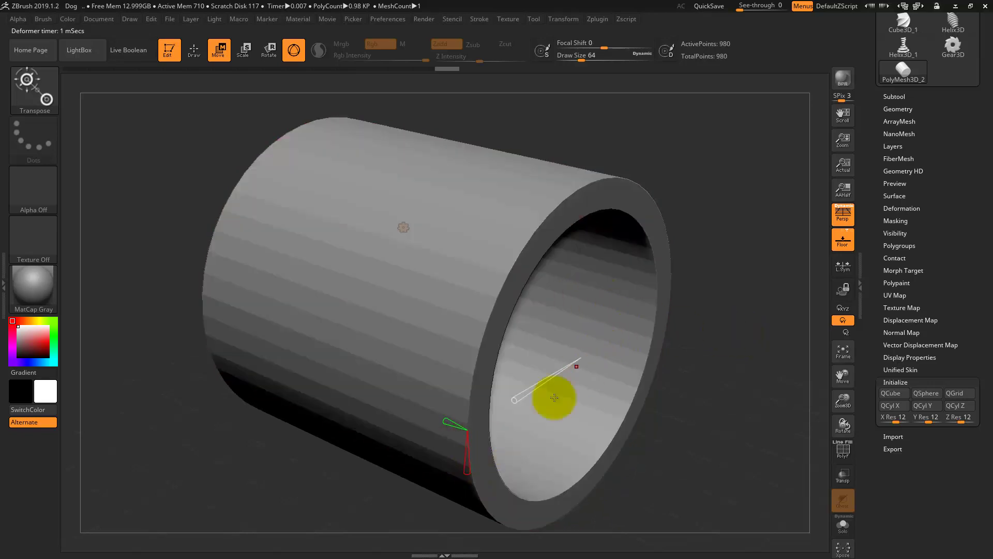
drag(514, 401, 509, 403)
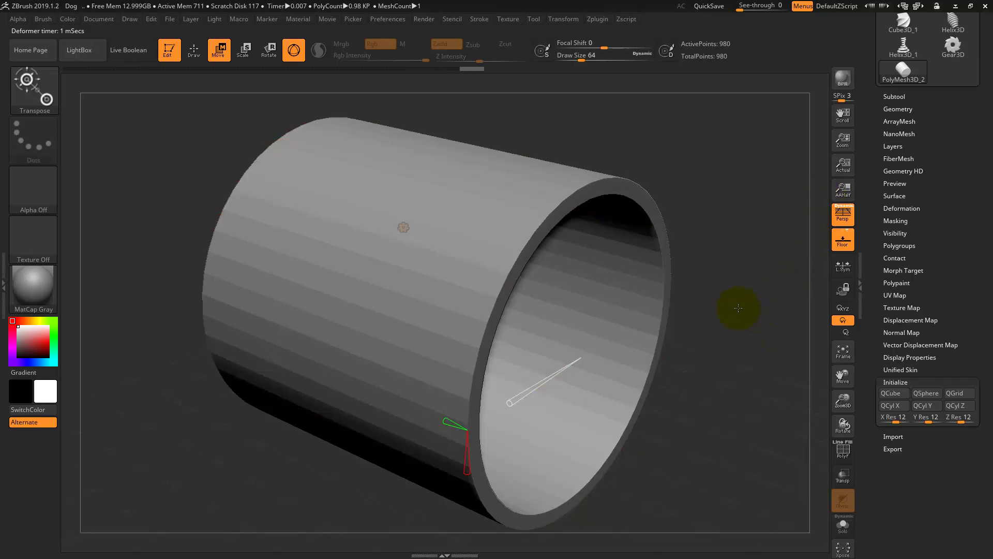